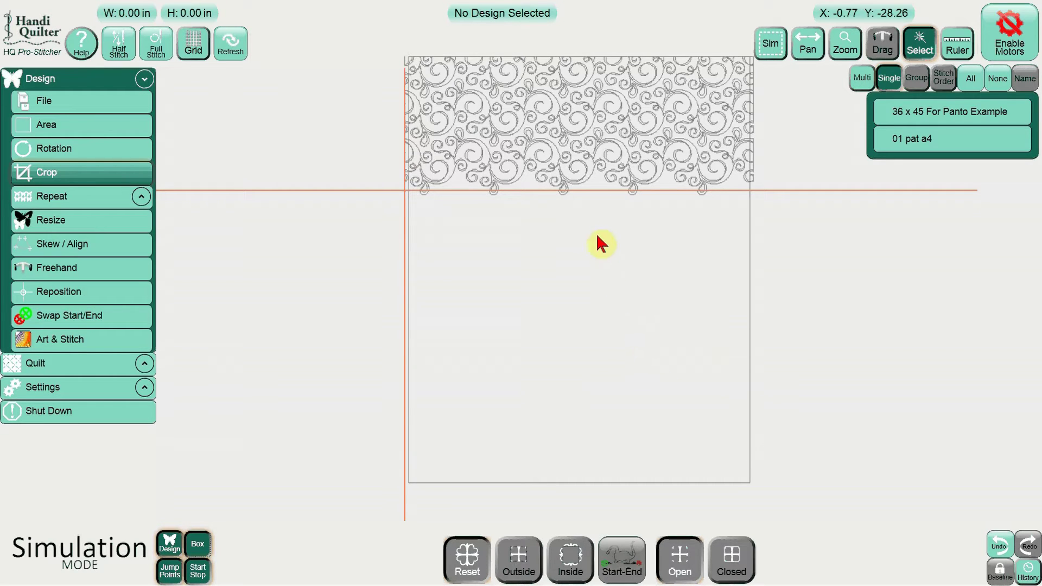
- Load the 01 pat b4 pantograph design onto the quilt from Design > File > Open
left_click(567, 146)
left_click(555, 154)
left_click(563, 153)
left_click(562, 152)
left_click(144, 108)
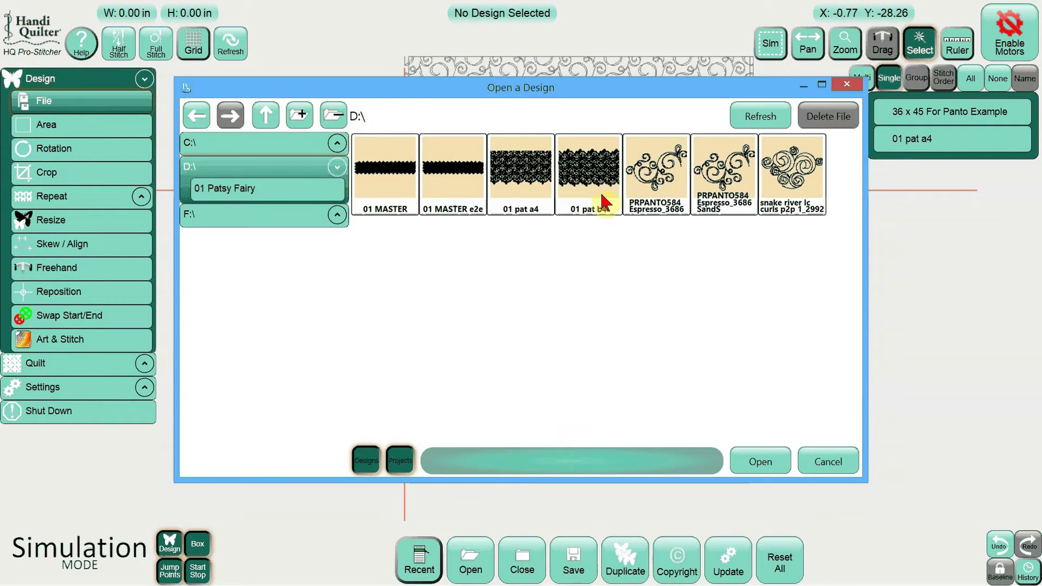
left_click(597, 202)
left_click(747, 457)
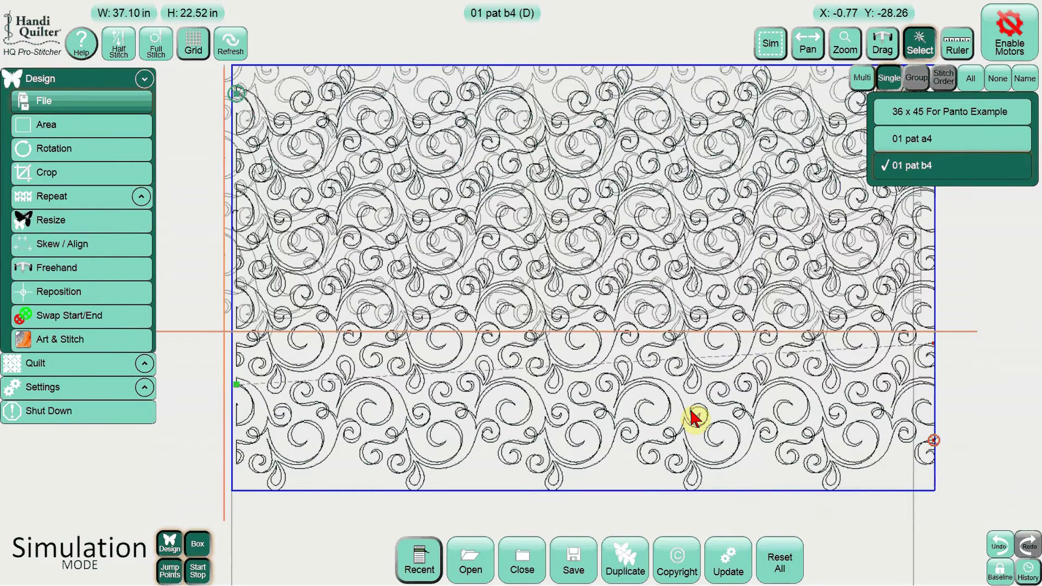
- Move its start point to the crosshair below the first row, then select all designs and refresh
left_click(108, 298)
left_click(456, 564)
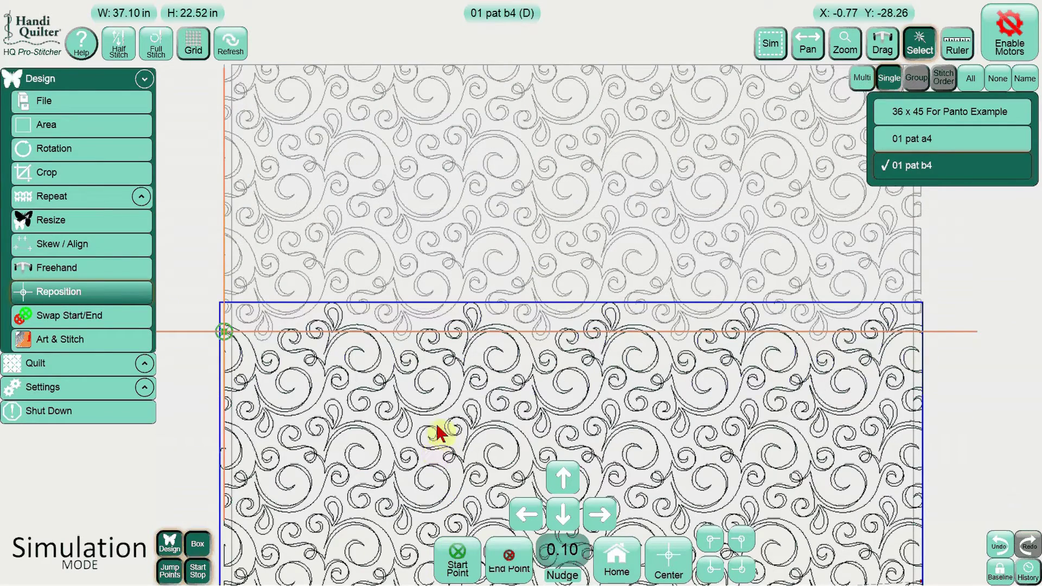
left_click(971, 79)
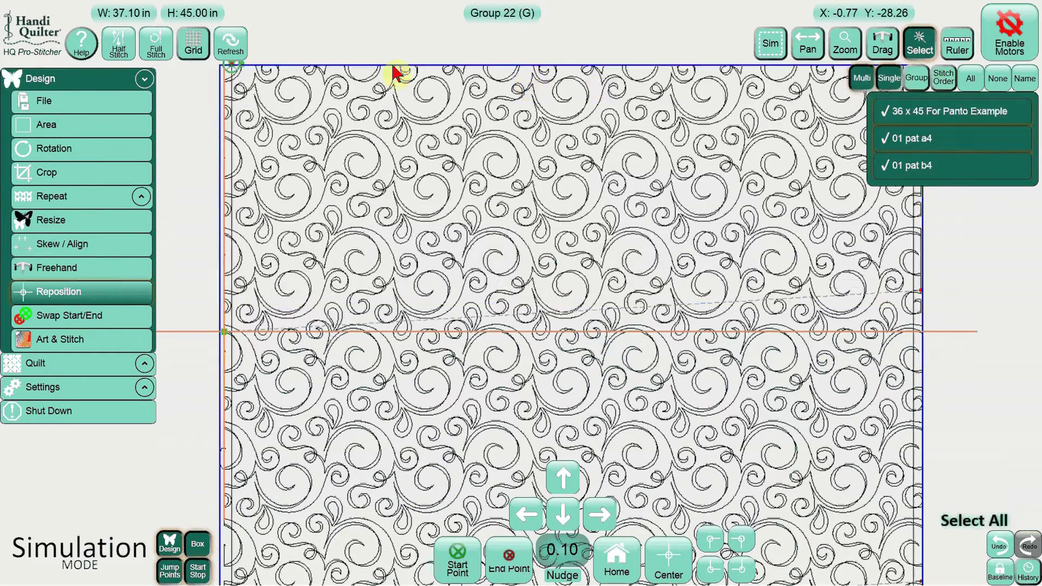
left_click(228, 45)
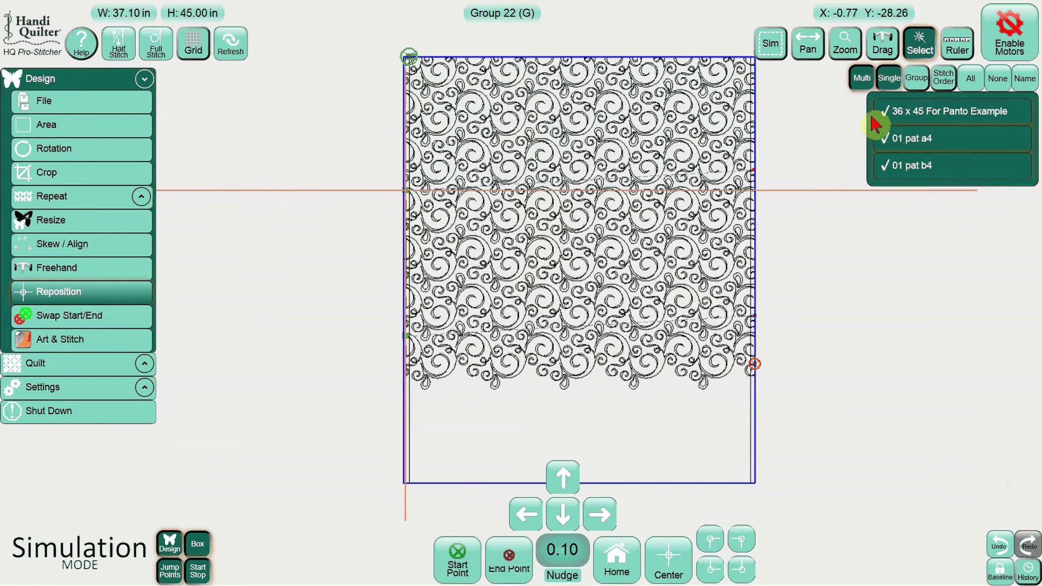
left_click(895, 86)
left_click(894, 87)
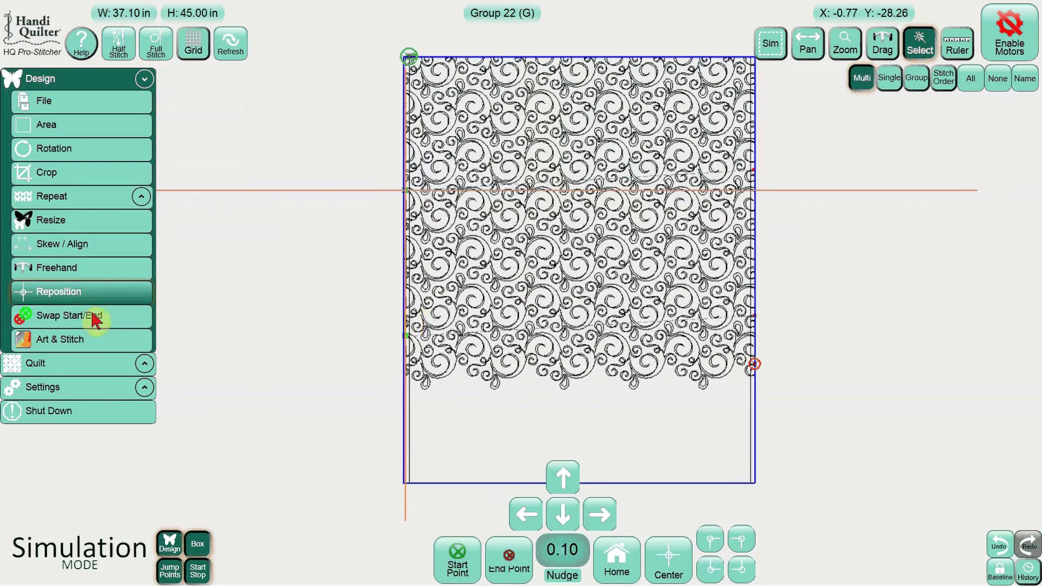
- Advance the stitch start with the Jump Points arrows in Quilt > New Start/End
left_click(99, 373)
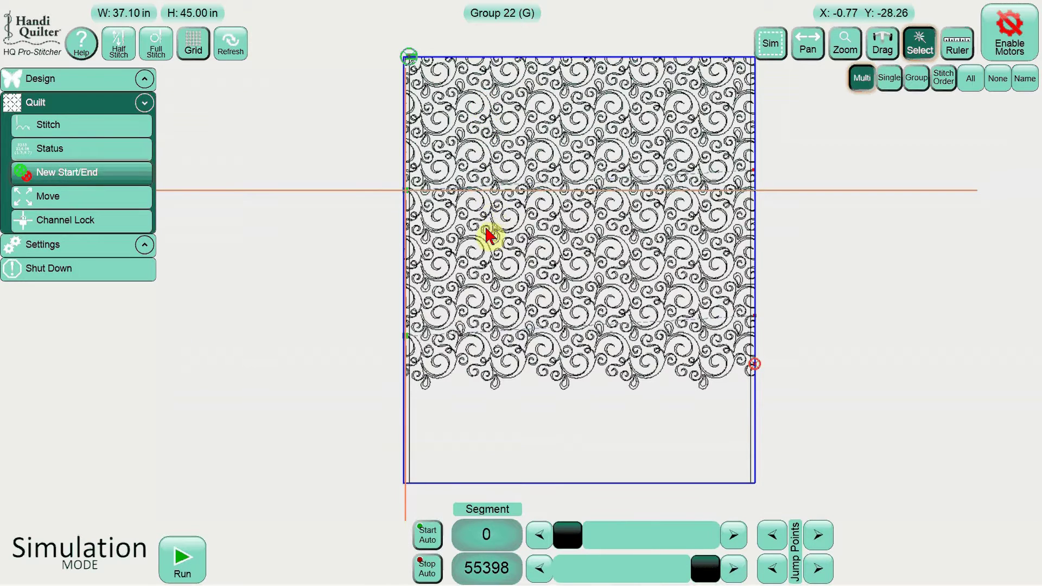
left_click(820, 542)
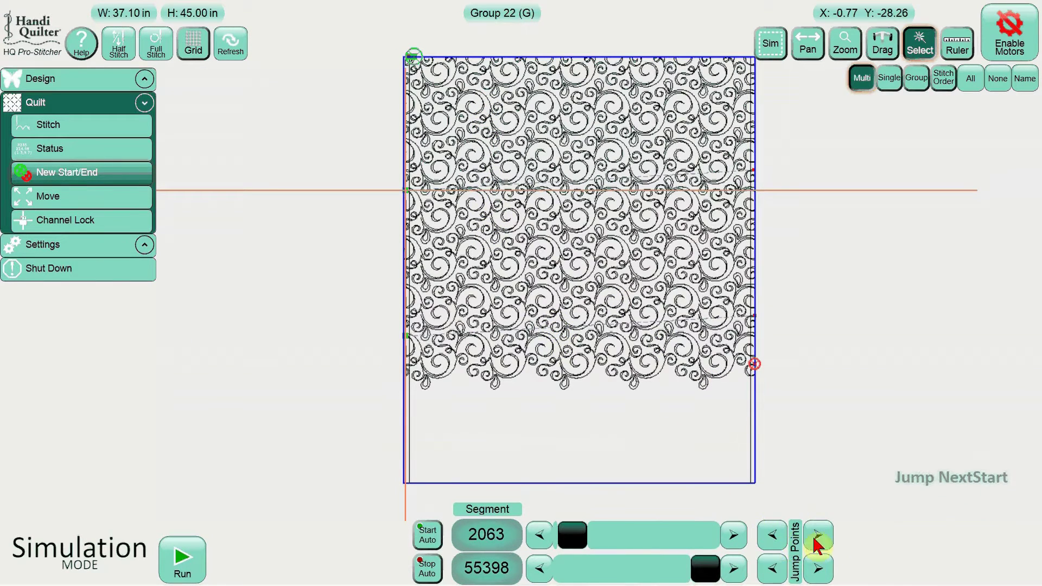
left_click(818, 536)
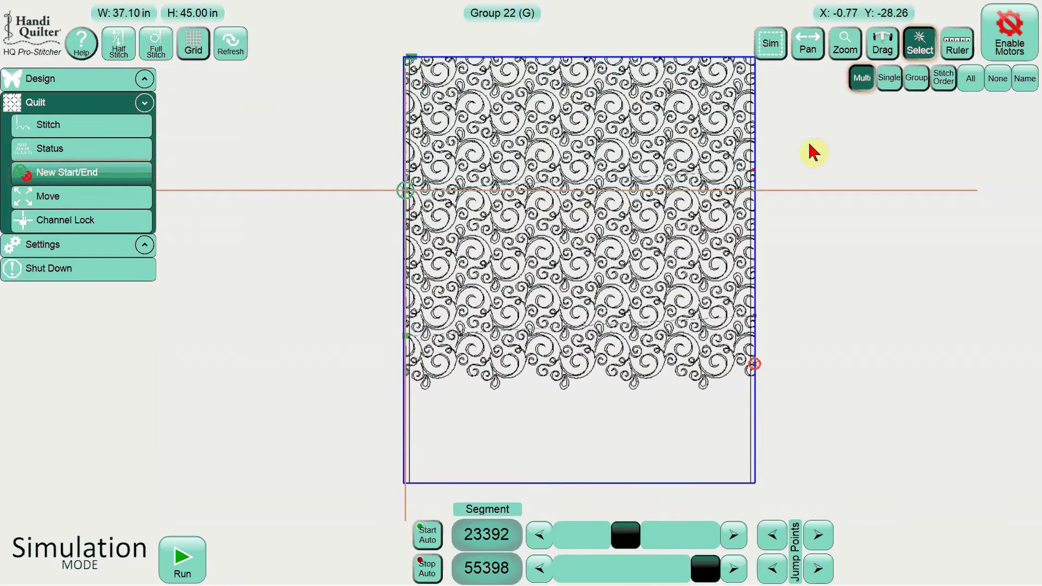
- Limit stitching to the single 01 pat b4 row, segments 0 to 32006
left_click(890, 79)
left_click(903, 114)
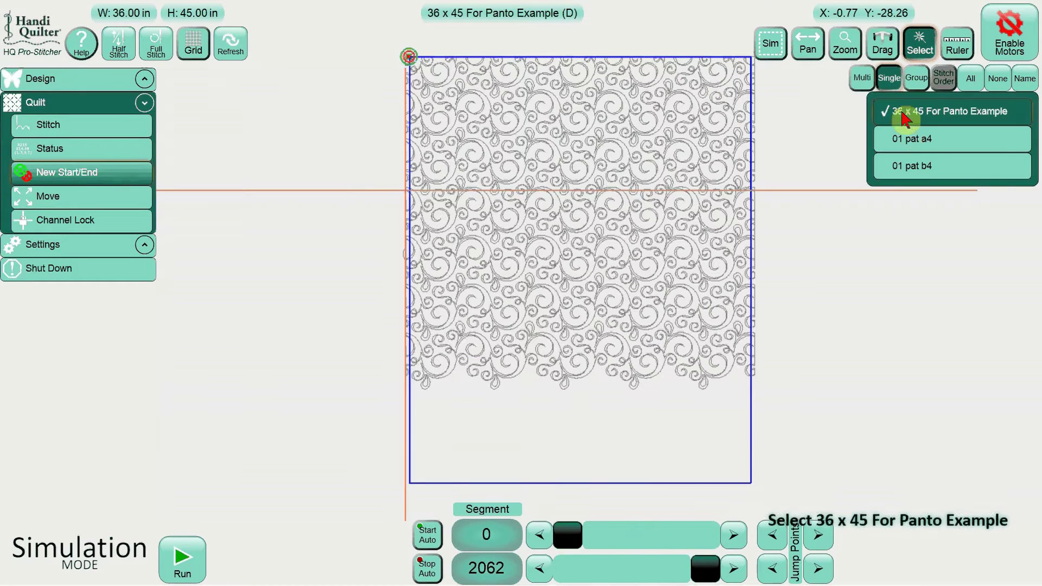
left_click(909, 168)
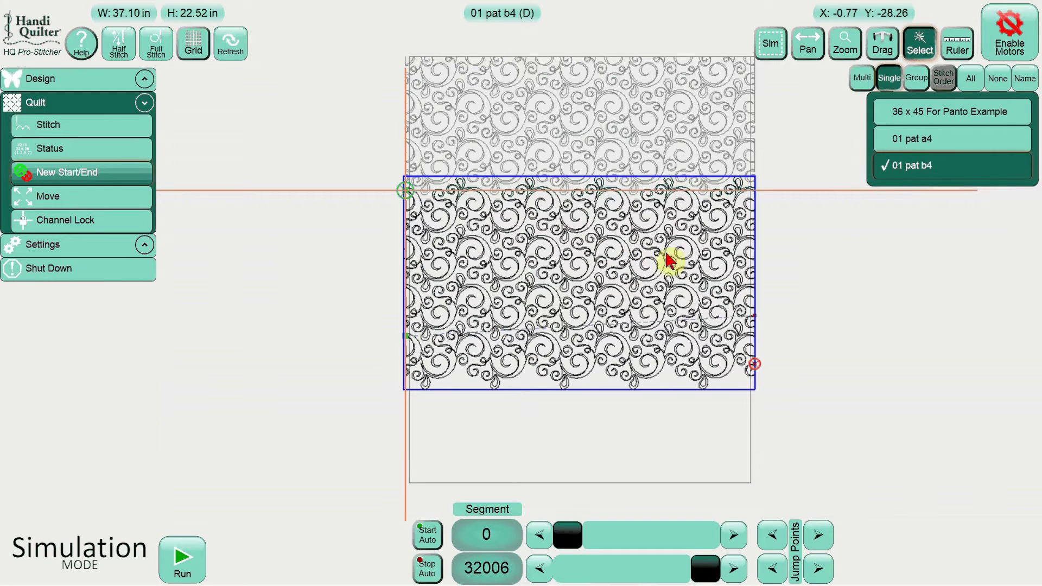
left_click(561, 247)
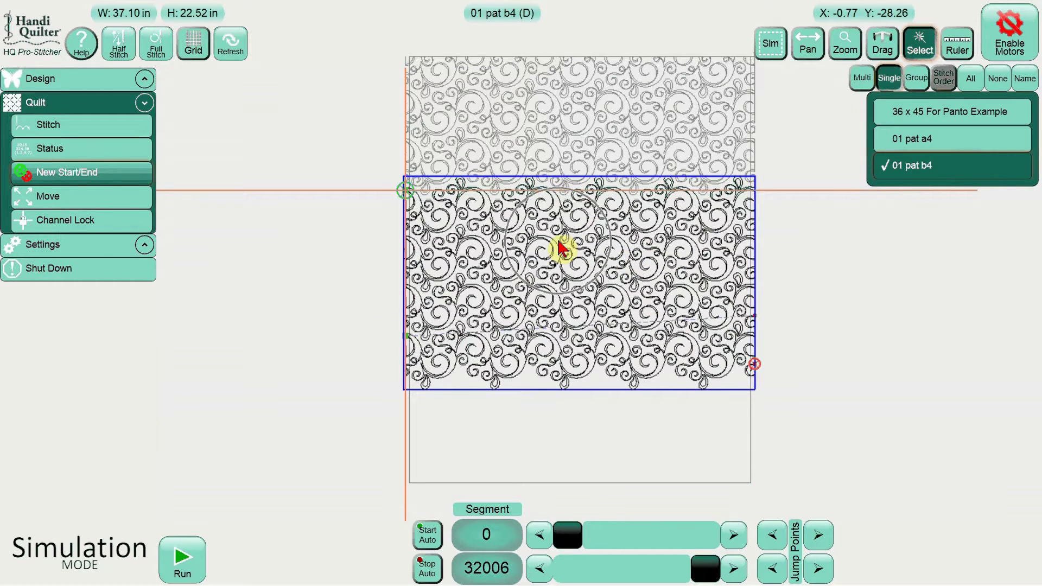
left_click(890, 81)
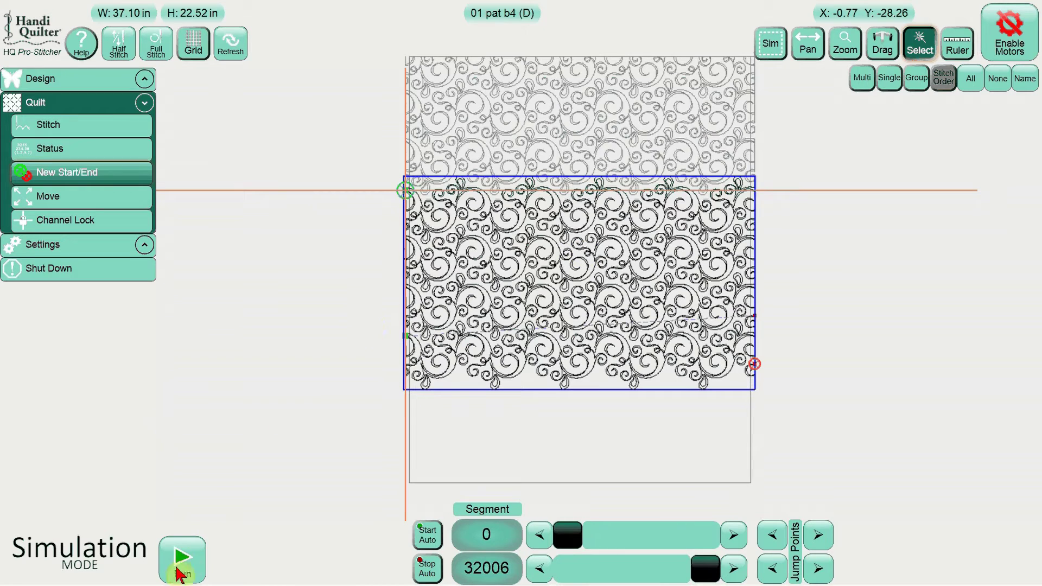
- Run the 01 pat b4 simulation past verification and pull-up, then pause it near the left edge
left_click(182, 565)
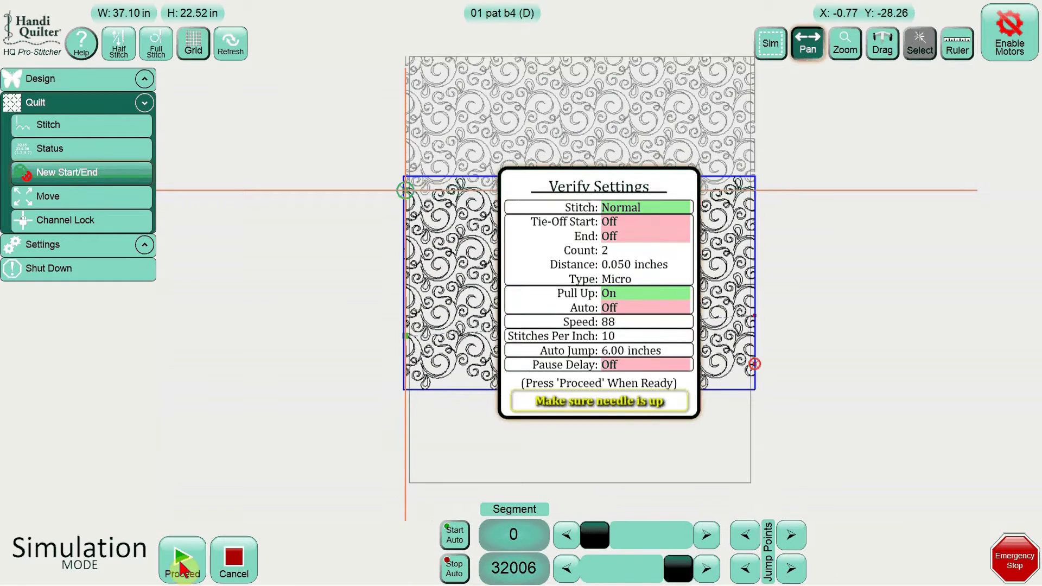
left_click(181, 567)
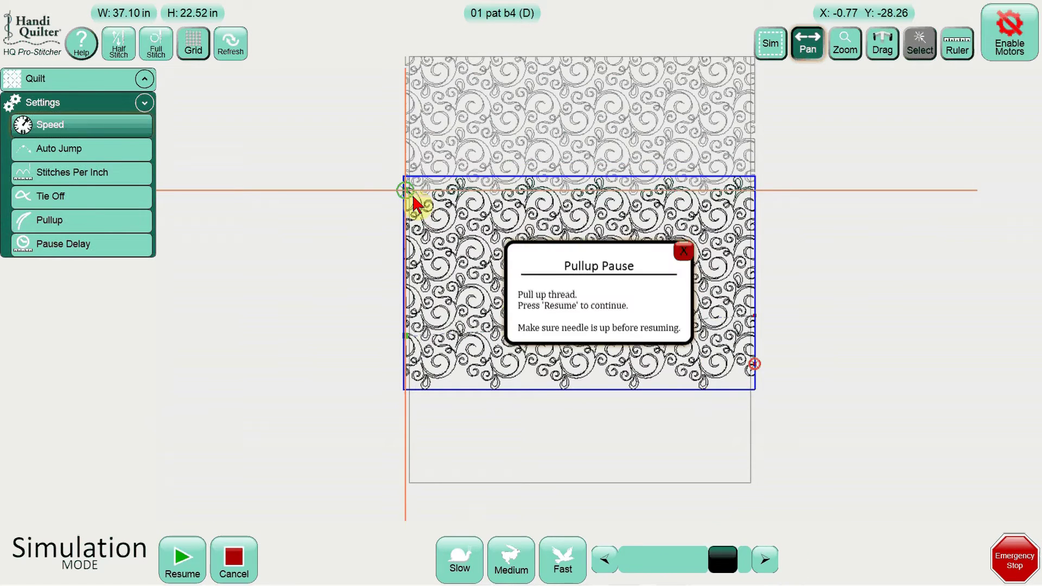
left_click(191, 564)
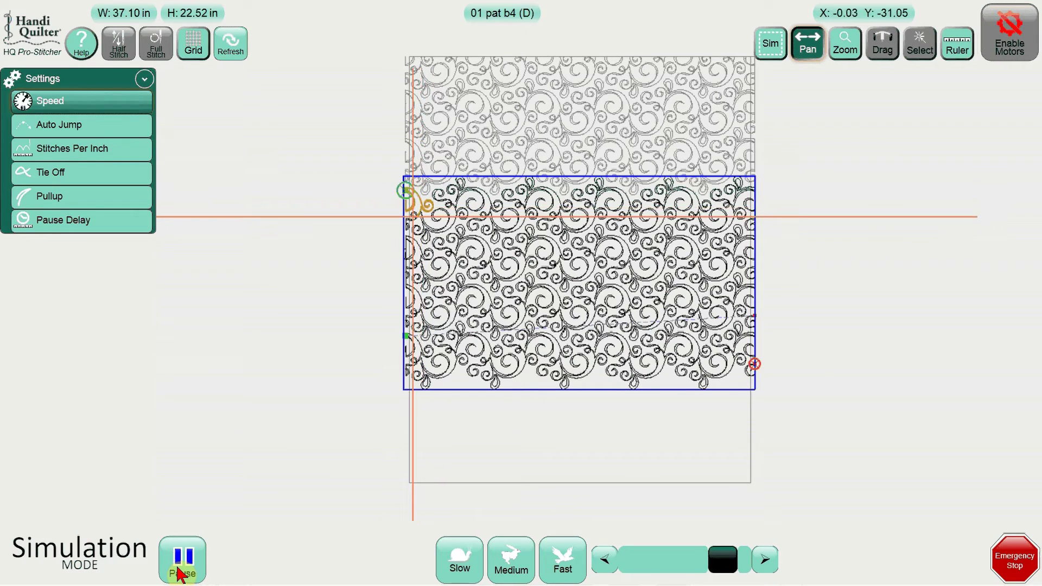
left_click(182, 565)
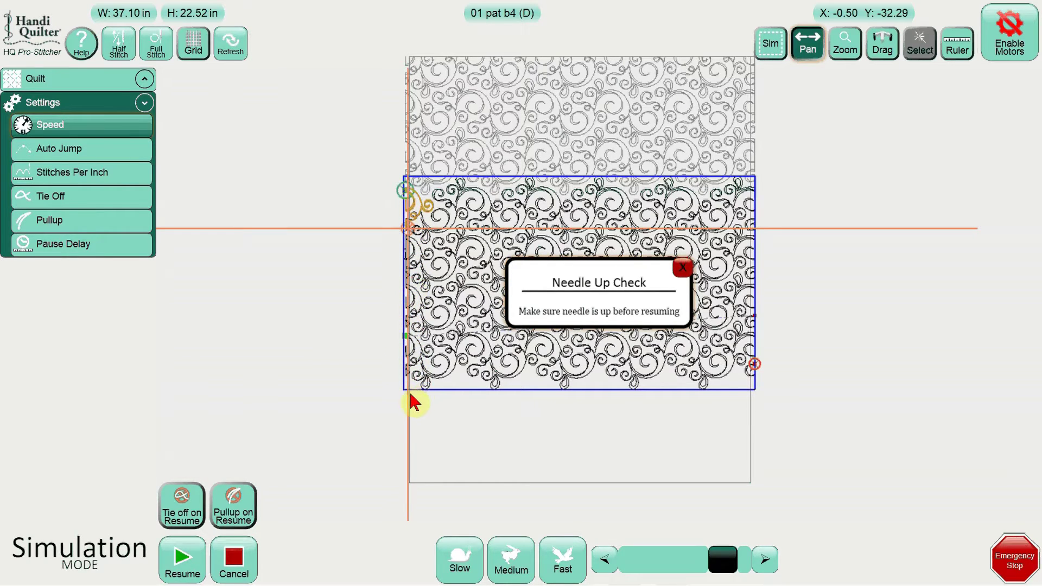
- Open Quilt > Reposition and press Current Point for the paused pass
left_click(414, 231)
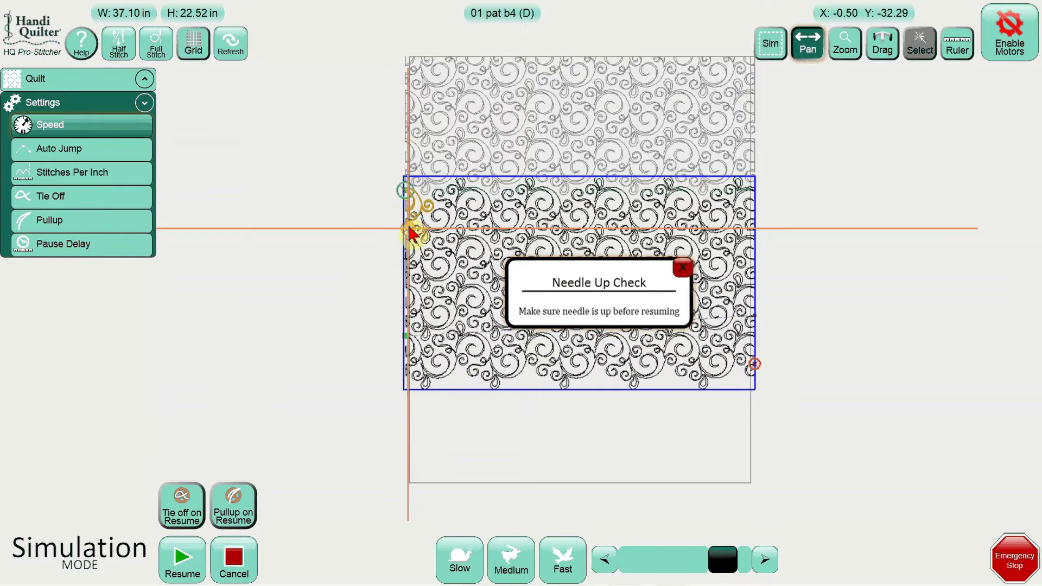
left_click(74, 85)
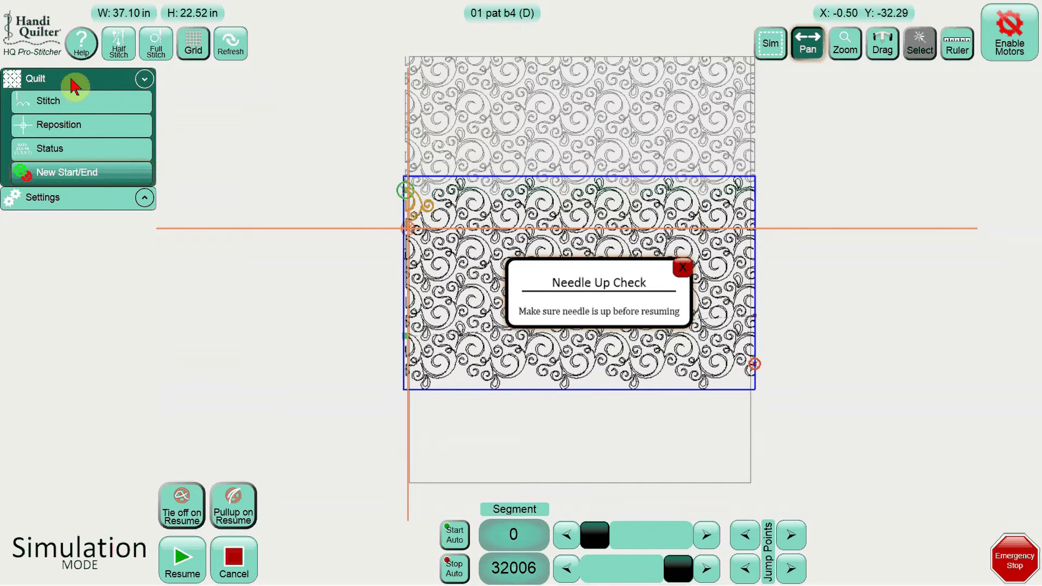
left_click(76, 128)
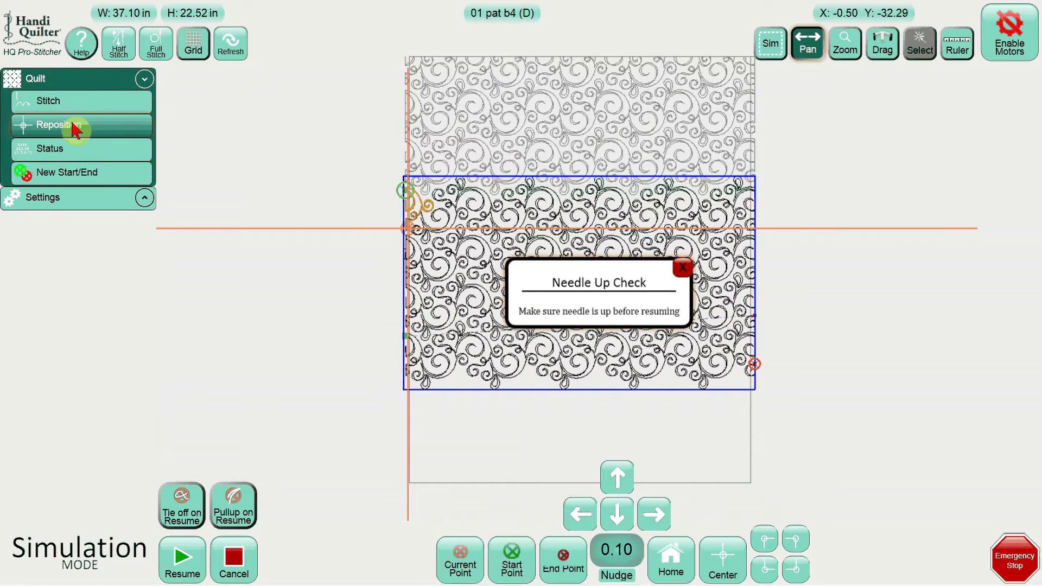
left_click(455, 576)
left_click(455, 575)
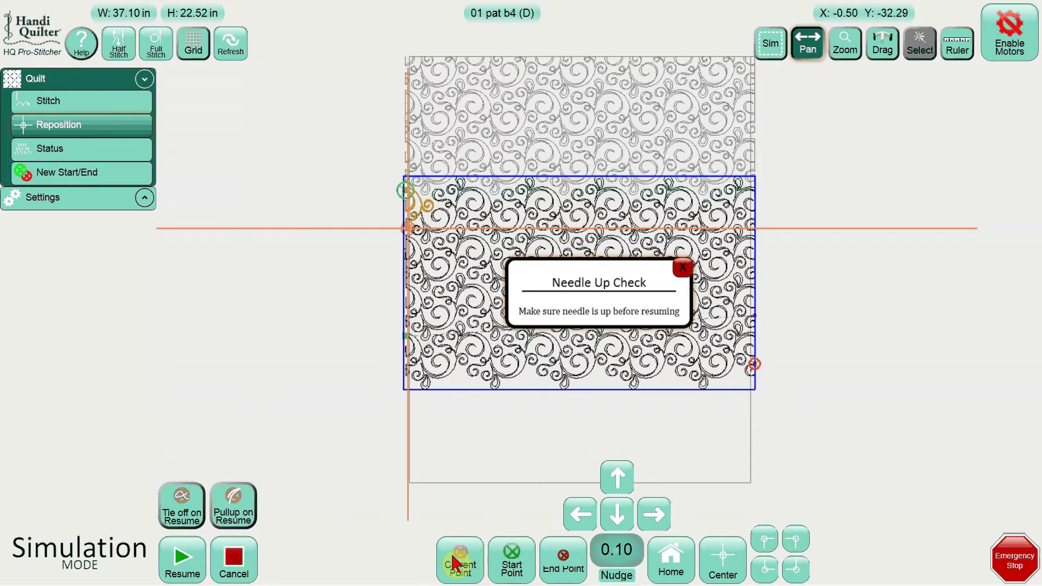
left_click(411, 240)
left_click(411, 241)
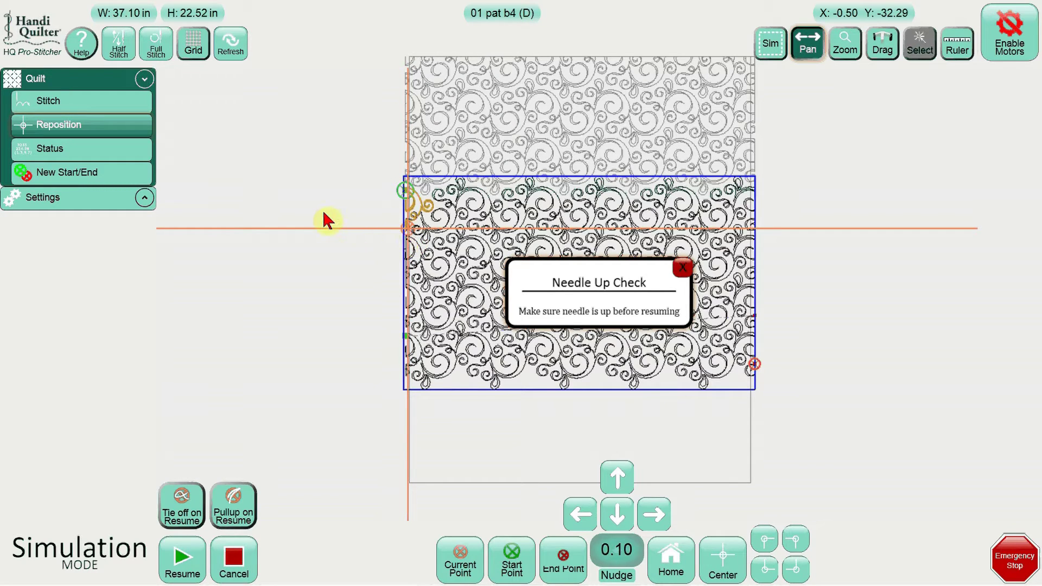
- Try the Status option in the quilting options
left_click(83, 155)
left_click(83, 156)
left_click(83, 156)
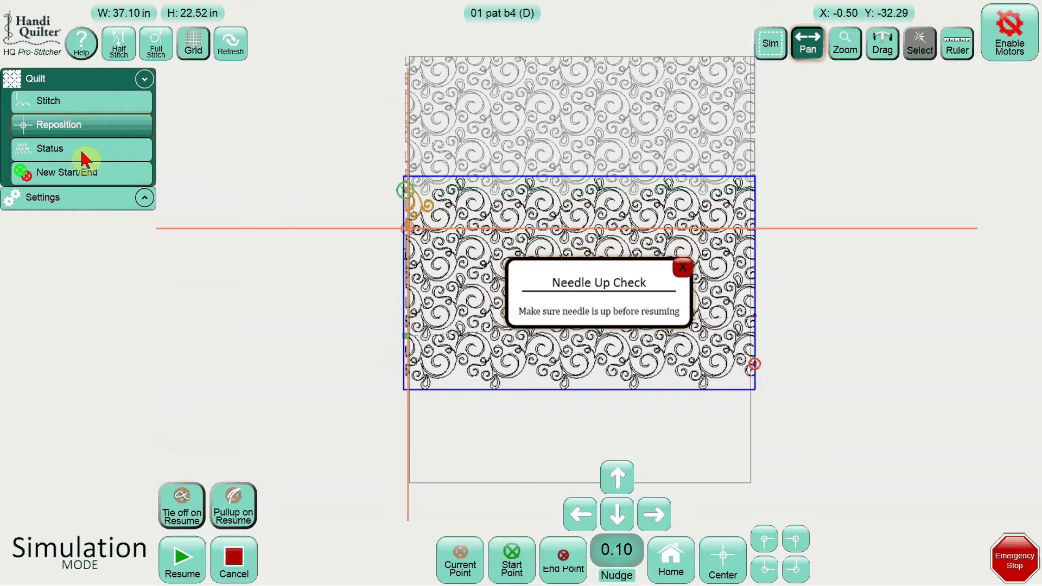
left_click(83, 156)
left_click(83, 157)
left_click(83, 156)
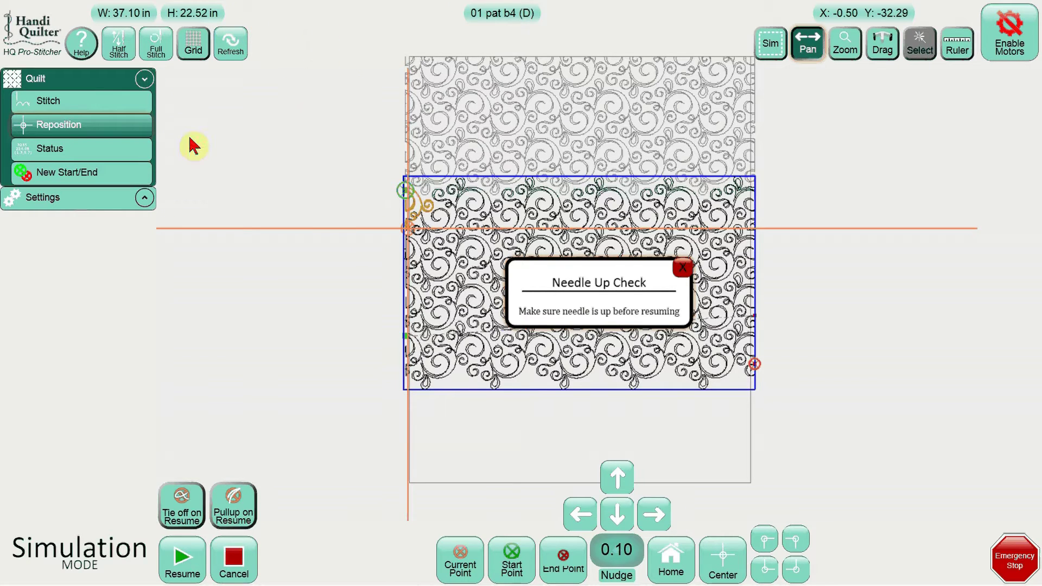
left_click(66, 154)
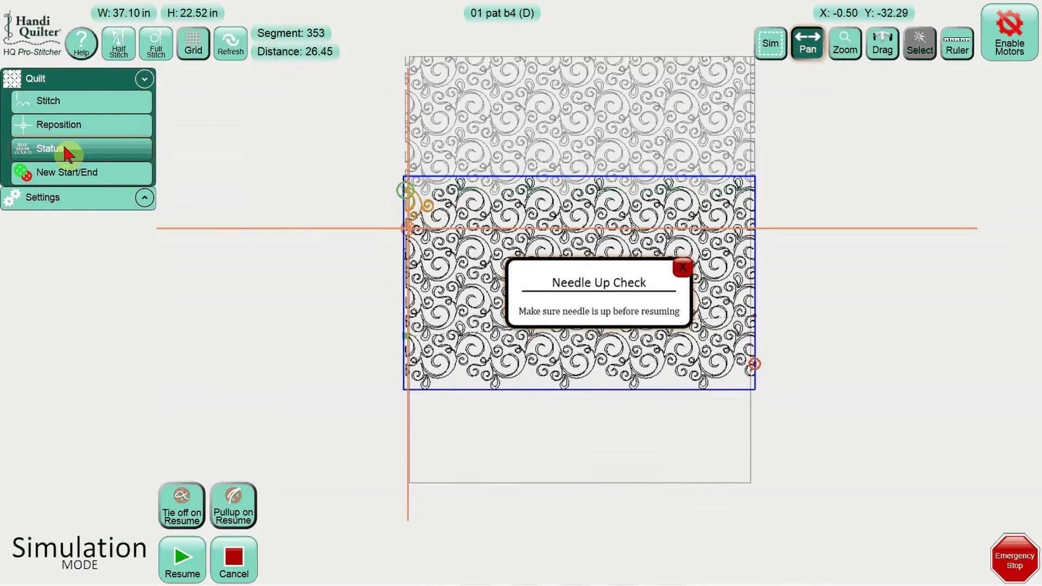
left_click(297, 52)
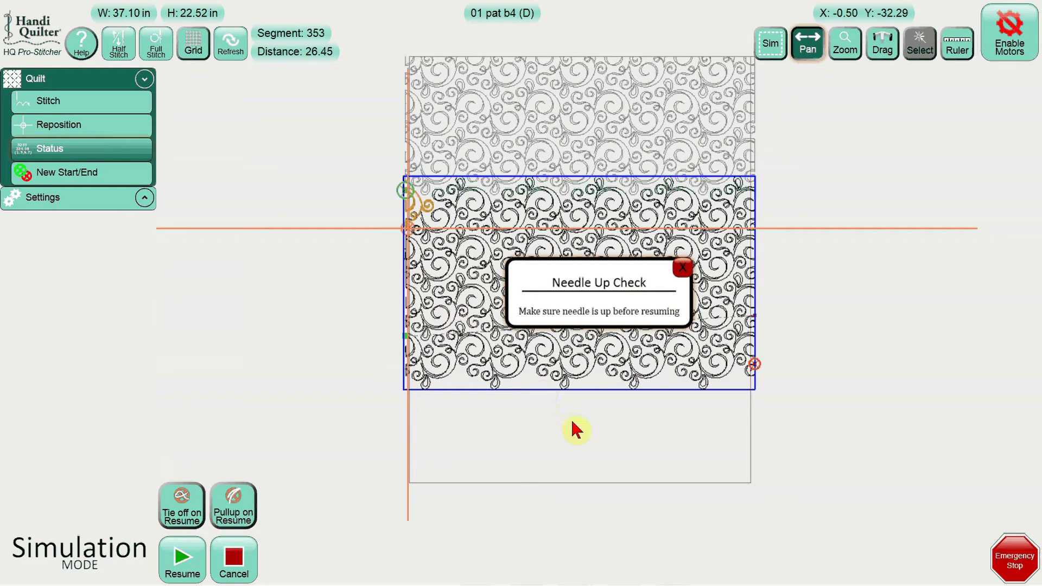
left_click(412, 233)
left_click(409, 236)
left_click(409, 232)
left_click(410, 232)
left_click(410, 233)
left_click(963, 546)
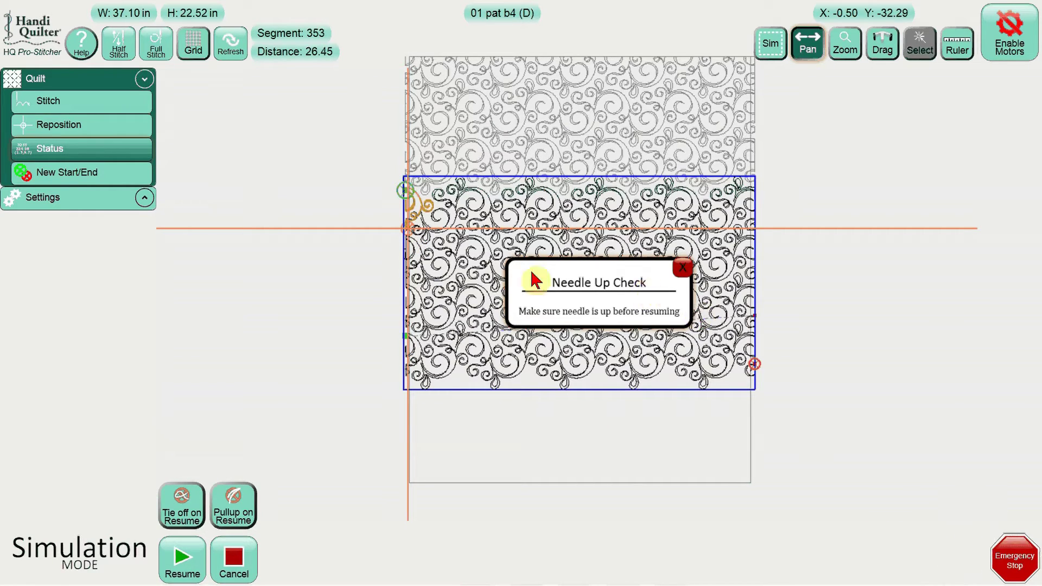
left_click(406, 229)
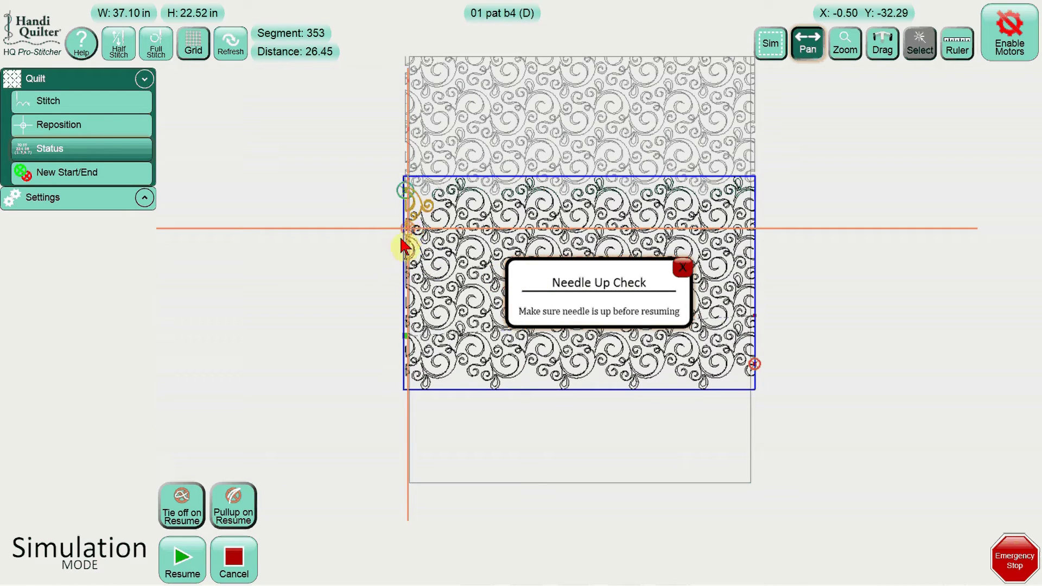
left_click(293, 50)
left_click(293, 50)
- In Sim mode, move the quilting head up the left edge back to the paused point
left_click(762, 48)
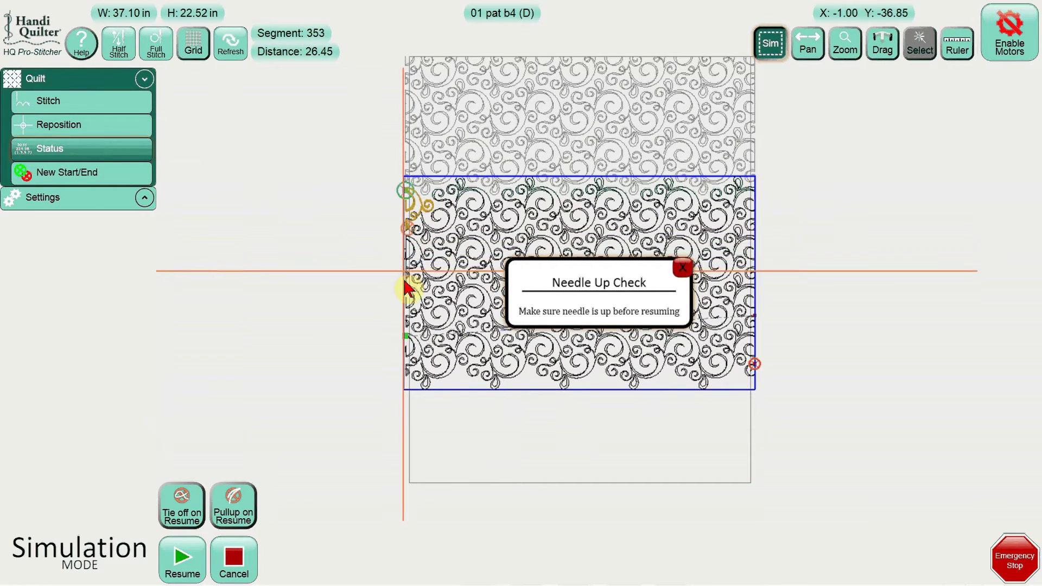
left_click(405, 397)
left_click(404, 396)
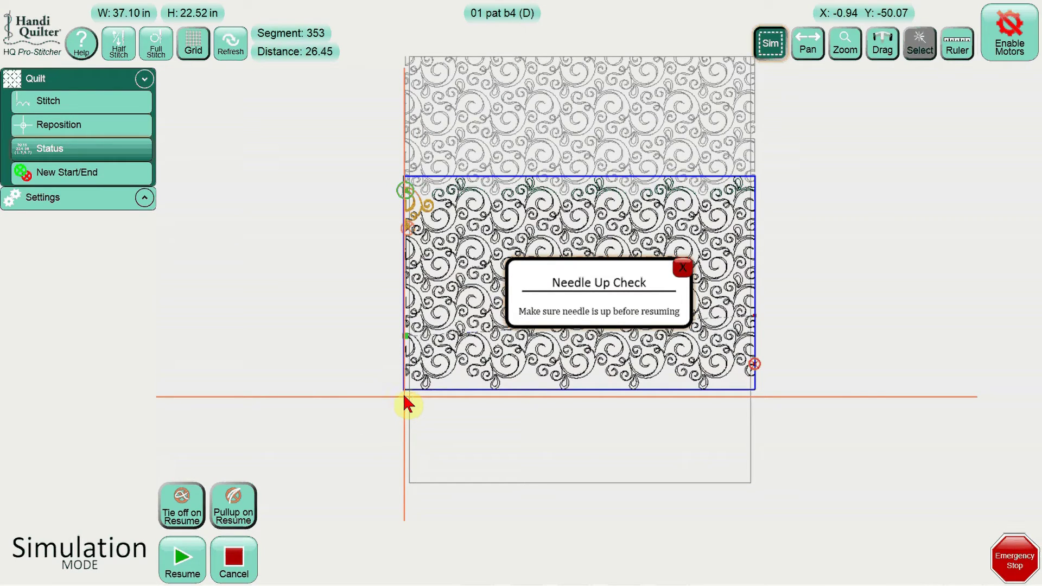
left_click(410, 232)
left_click_drag(403, 399, 404, 232)
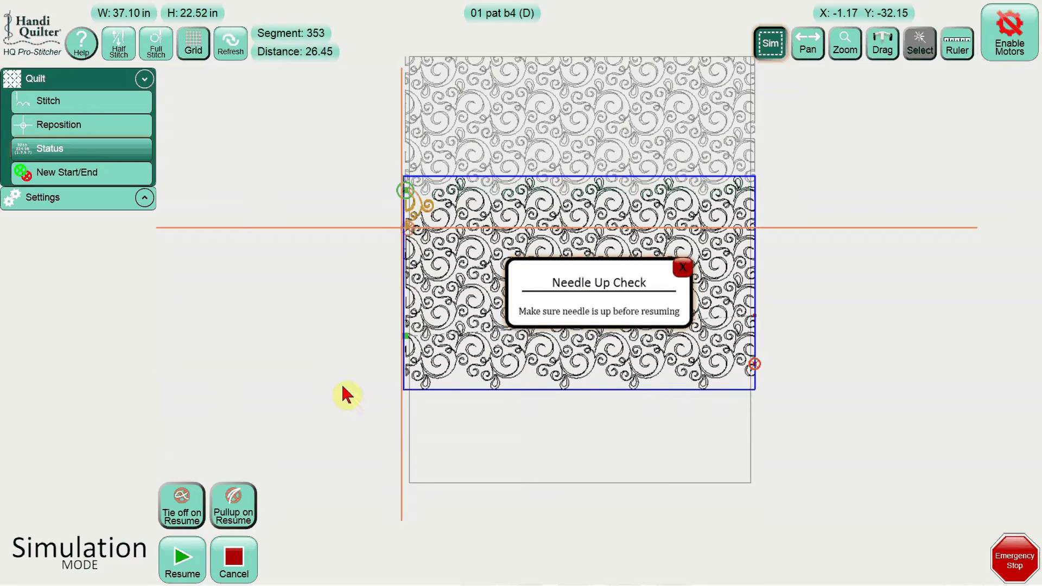
- Enable Tie off on Resume and Pullup on Resume for the resumed pass
left_click(188, 551)
left_click(177, 502)
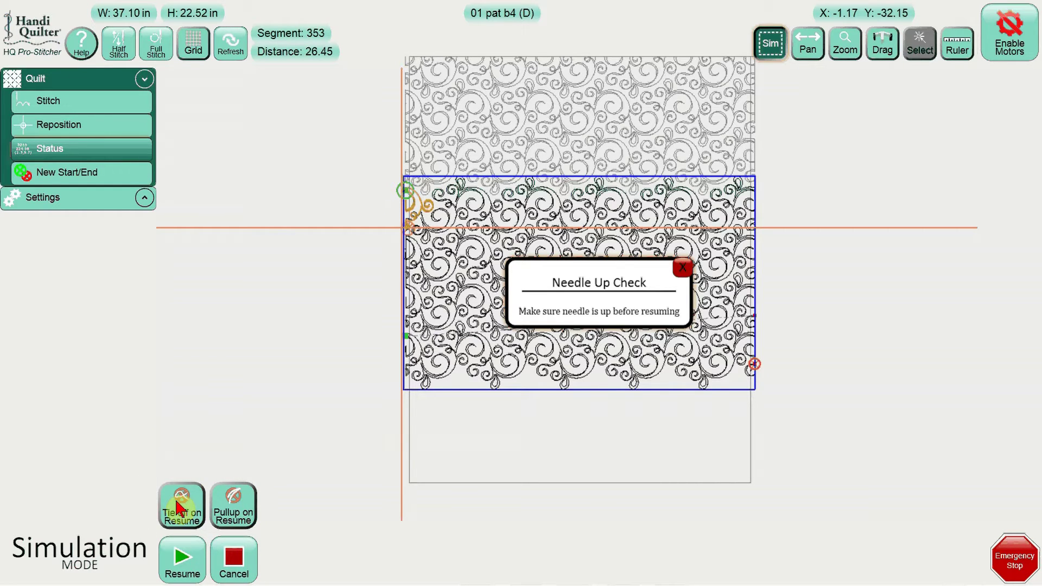
left_click(226, 509)
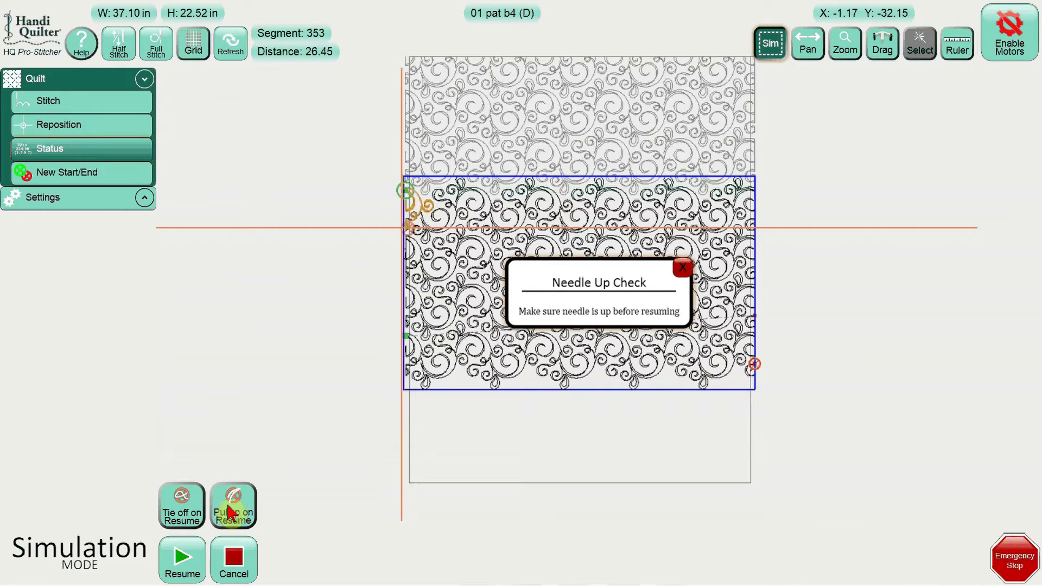
- Resume the simulation and let it stitch the row's top until it stops at segment 2806
left_click(183, 571)
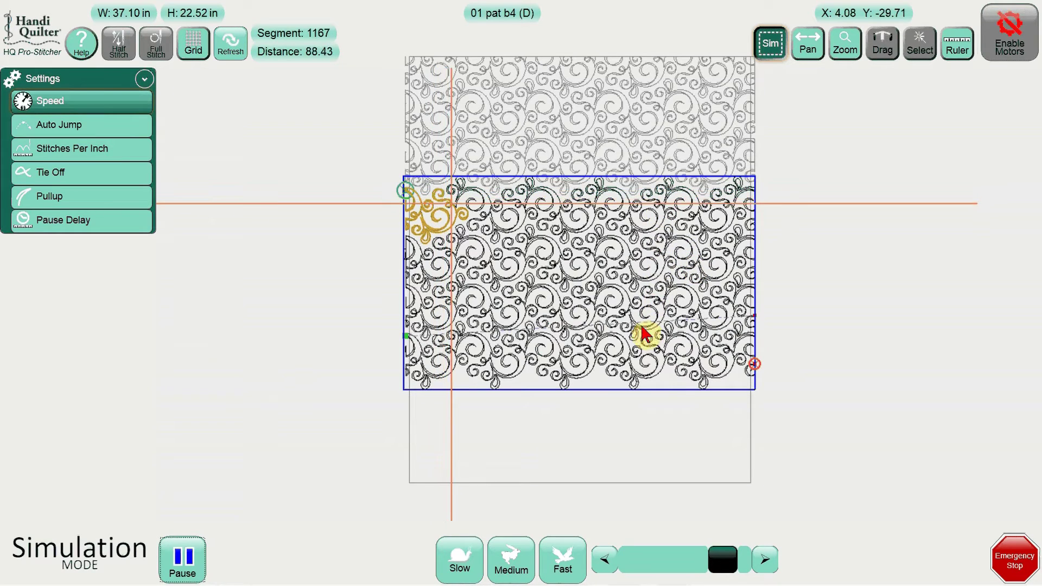
left_click(636, 348)
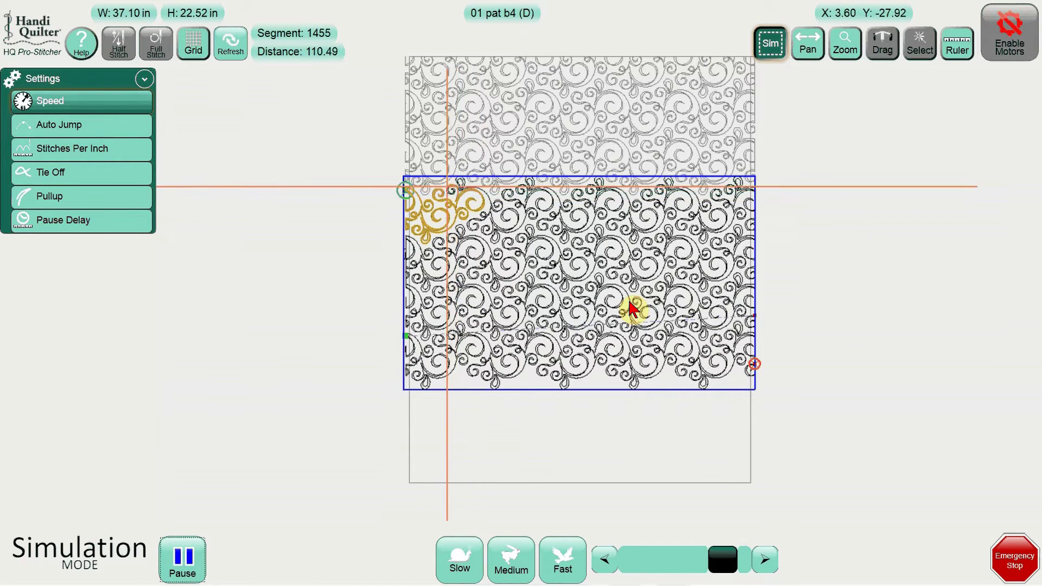
left_click(624, 272)
left_click(623, 272)
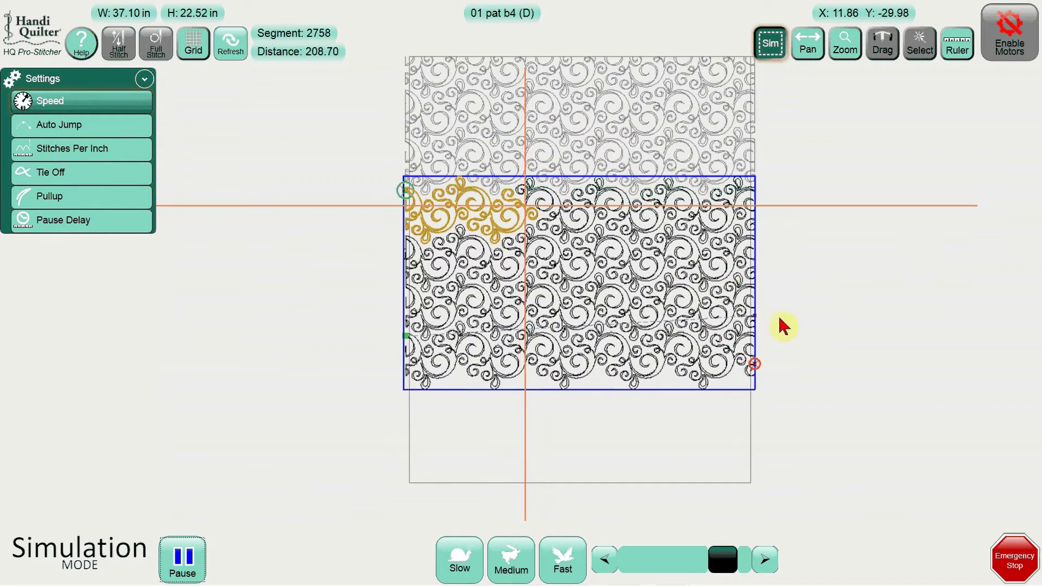
left_click(1010, 559)
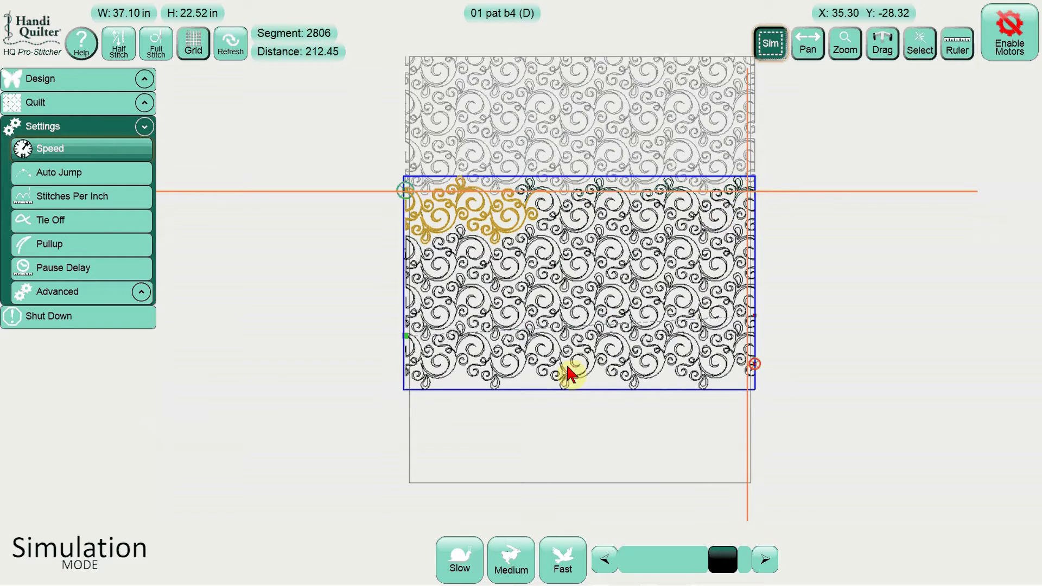
- Set the start automatically to segment 7466 in New Start/End and rerun the simulation
left_click(67, 108)
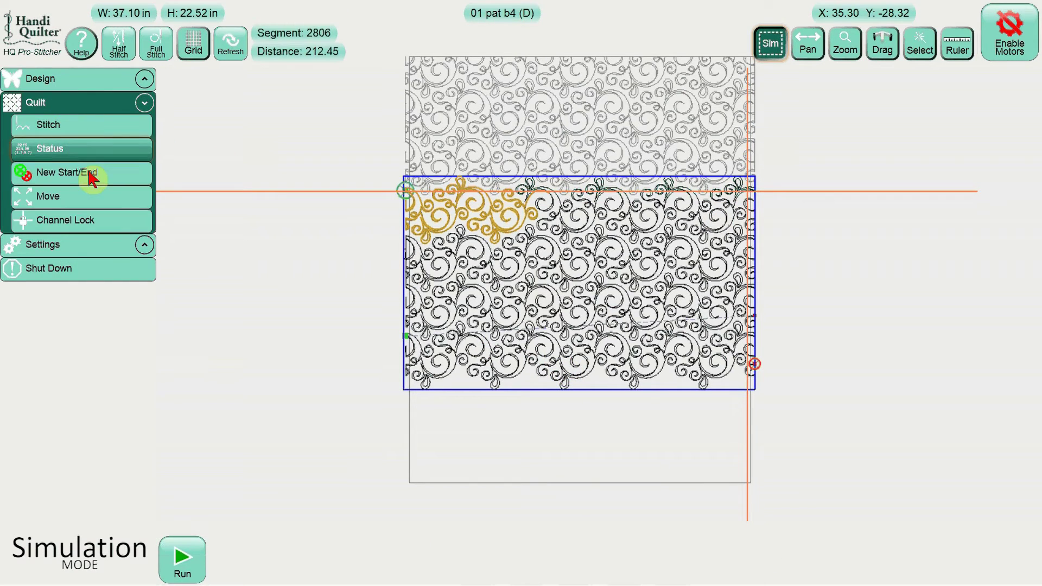
left_click(87, 174)
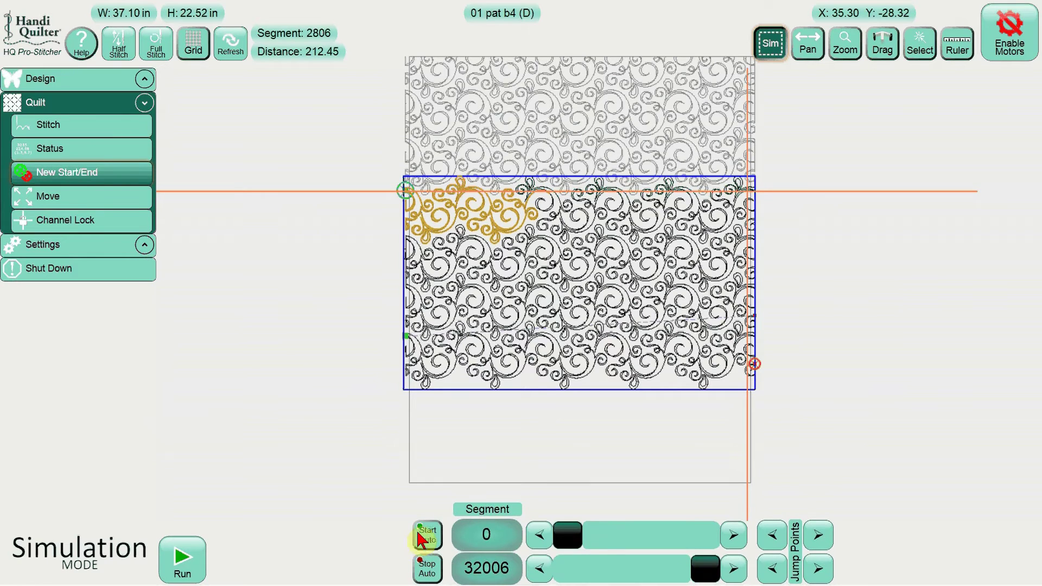
left_click(421, 536)
left_click(200, 567)
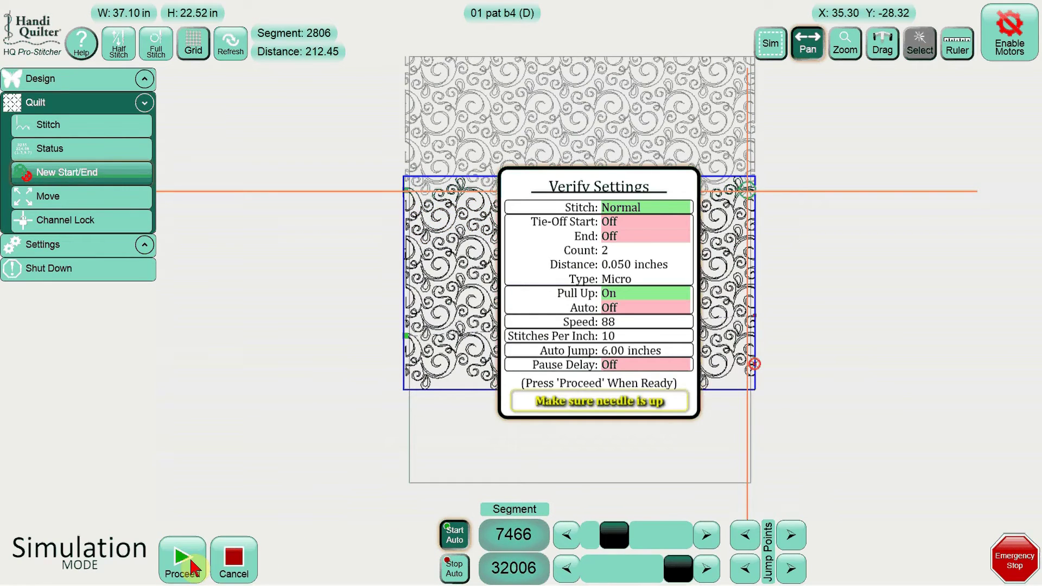
left_click(191, 567)
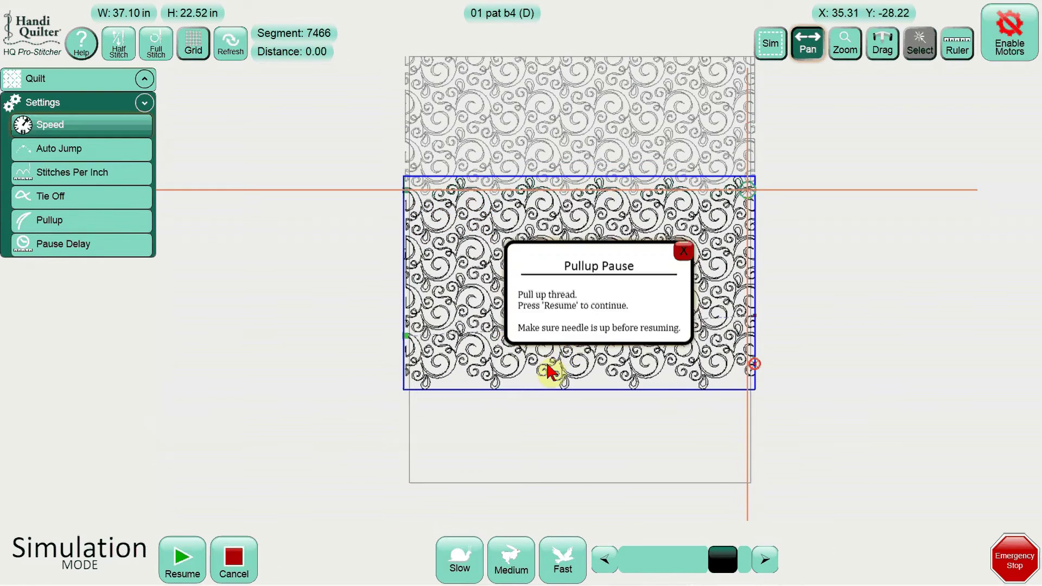
- Resume after the pull-up pause and pause the simulation again at segment 7824
left_click(162, 559)
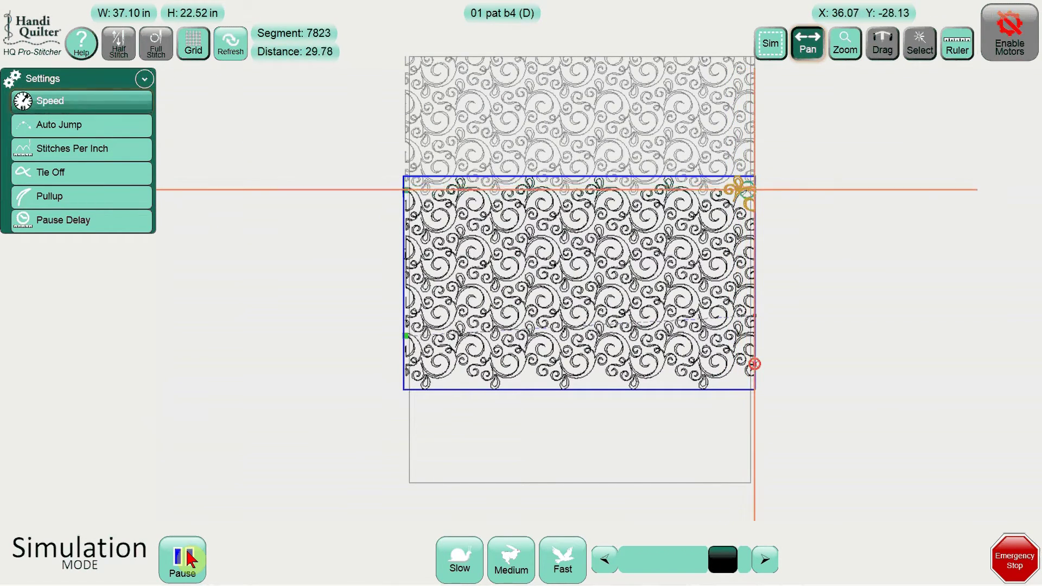
left_click(185, 557)
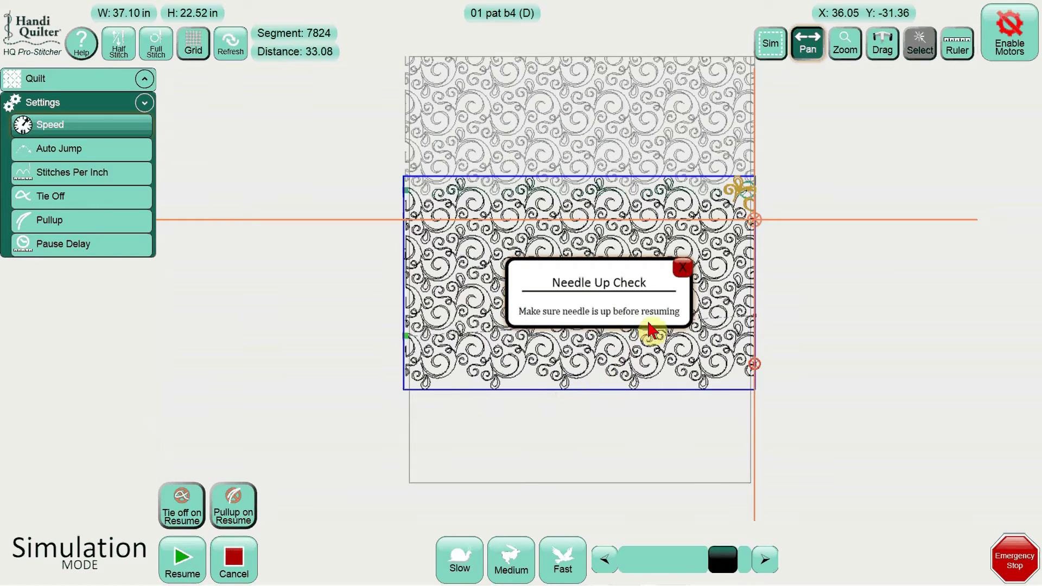
- Switch to Sim, move the head down the right edge, and dismiss the Needle Up Check reminder
left_click(771, 45)
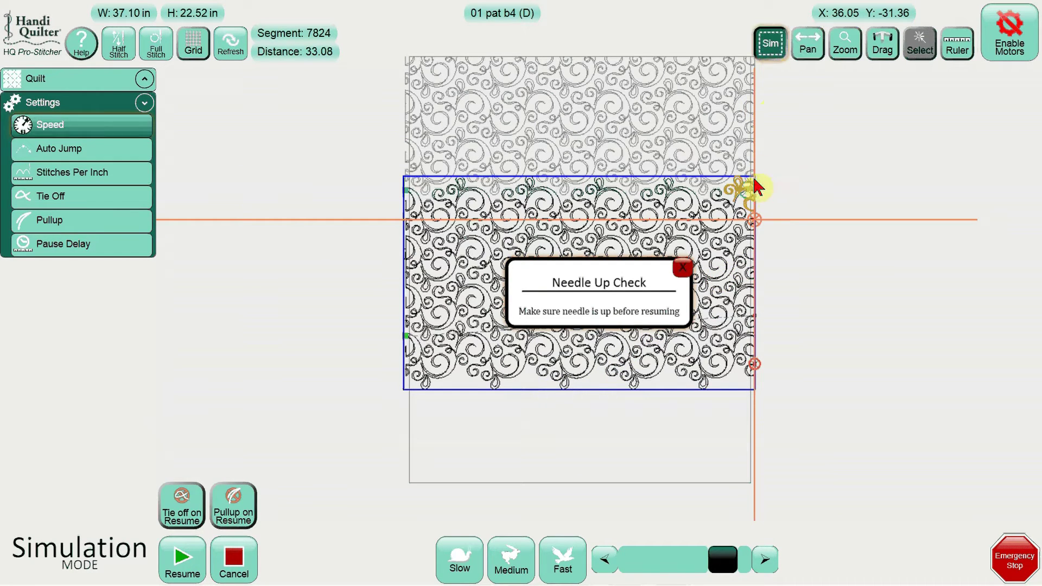
left_click(755, 225)
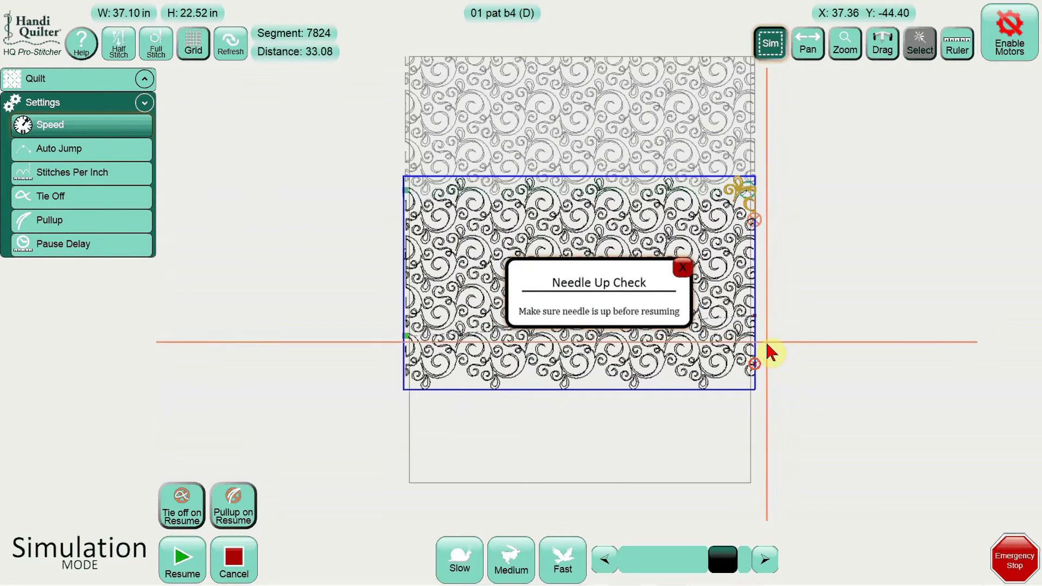
left_click(683, 270)
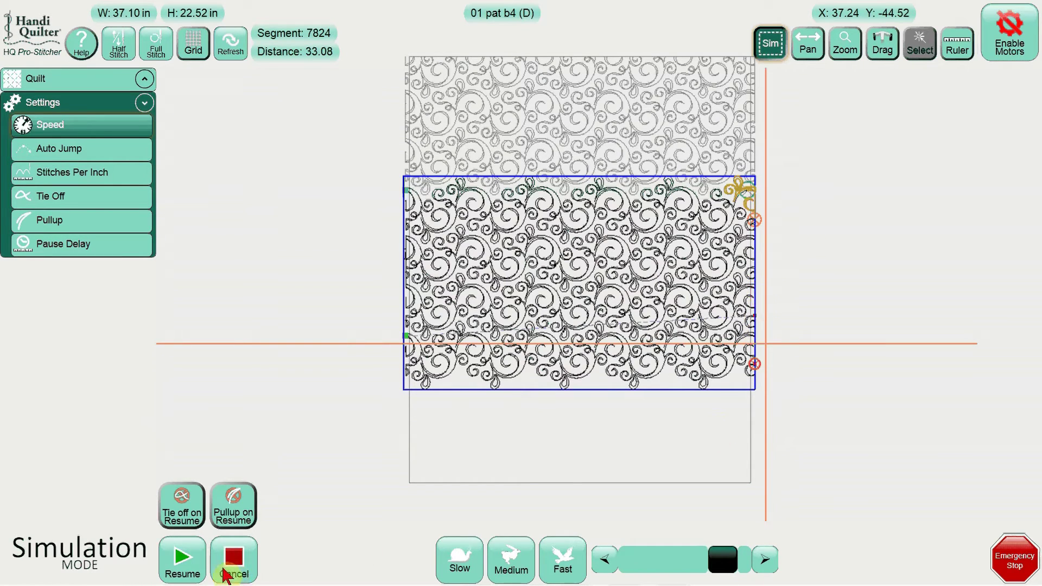
- Resume stitching down the right edge and pause again at segment 8045
left_click(205, 570)
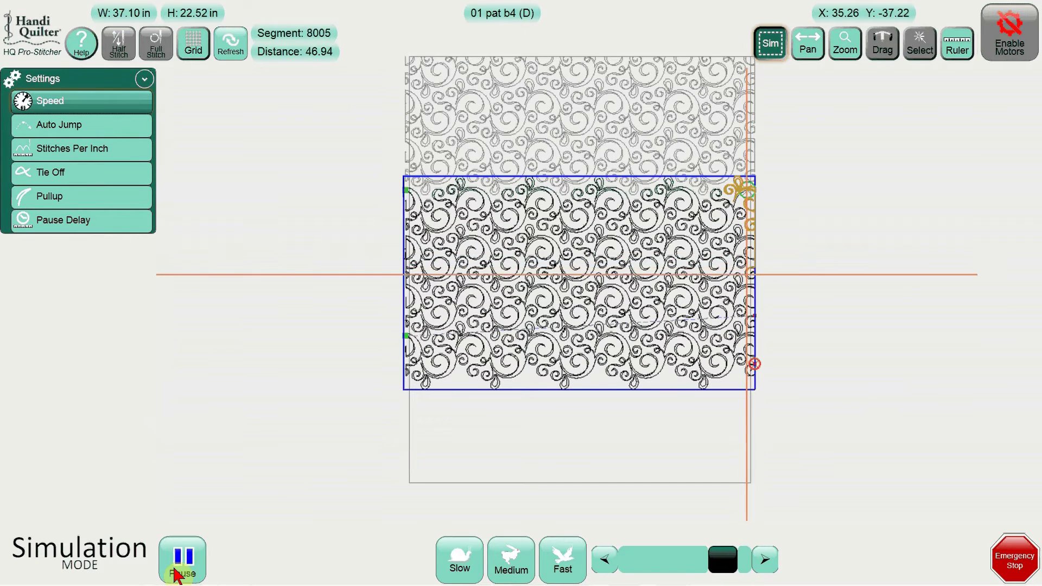
left_click(177, 574)
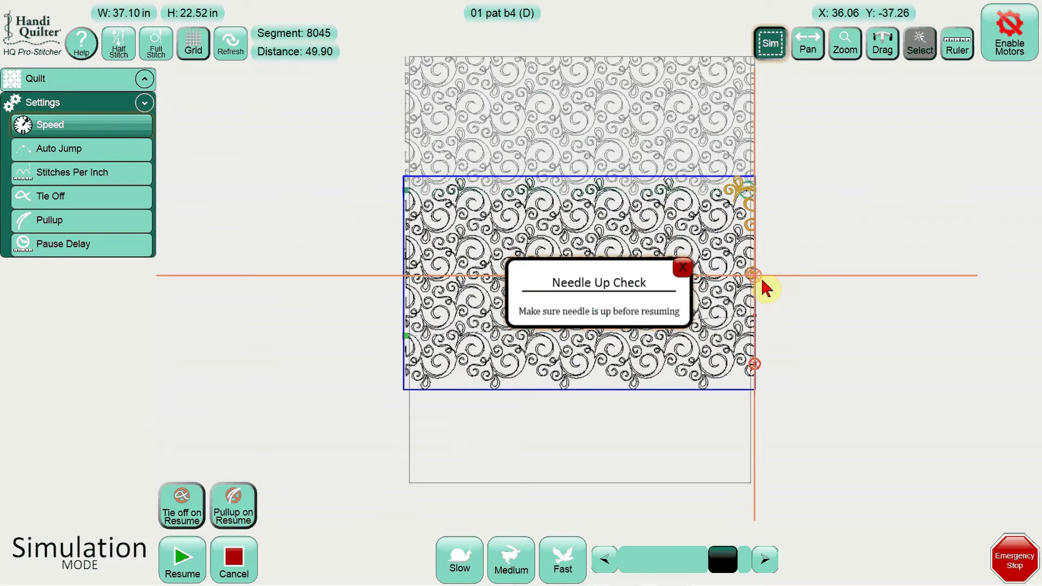
left_click(684, 268)
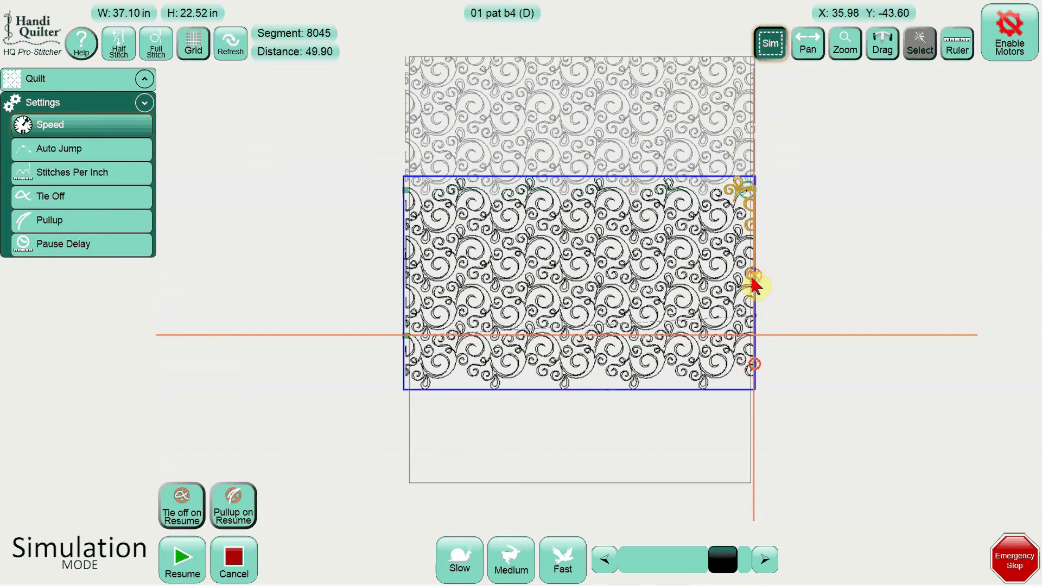
left_click(753, 285)
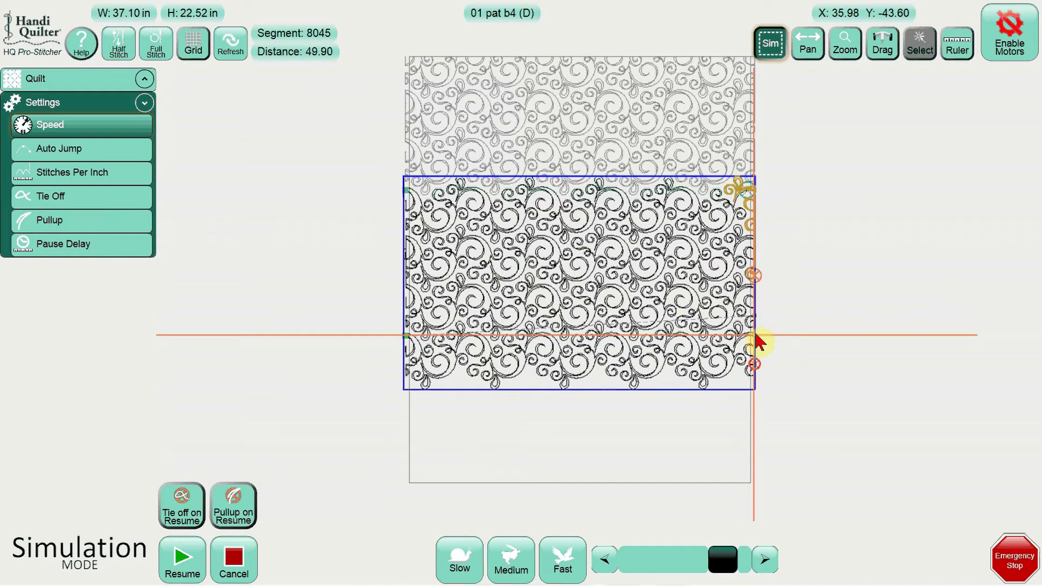
left_click_drag(755, 334, 756, 277)
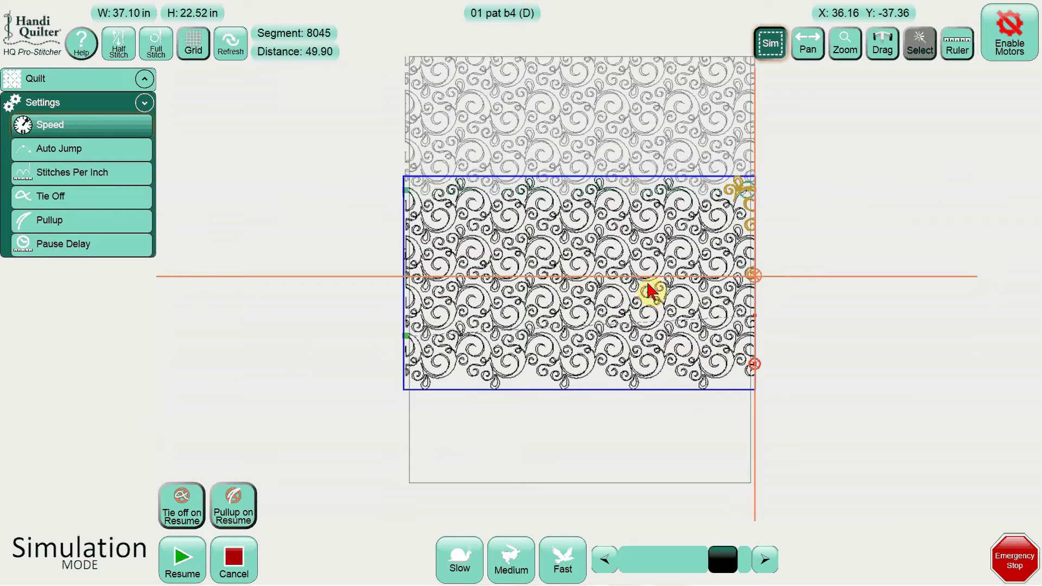
left_click(759, 281)
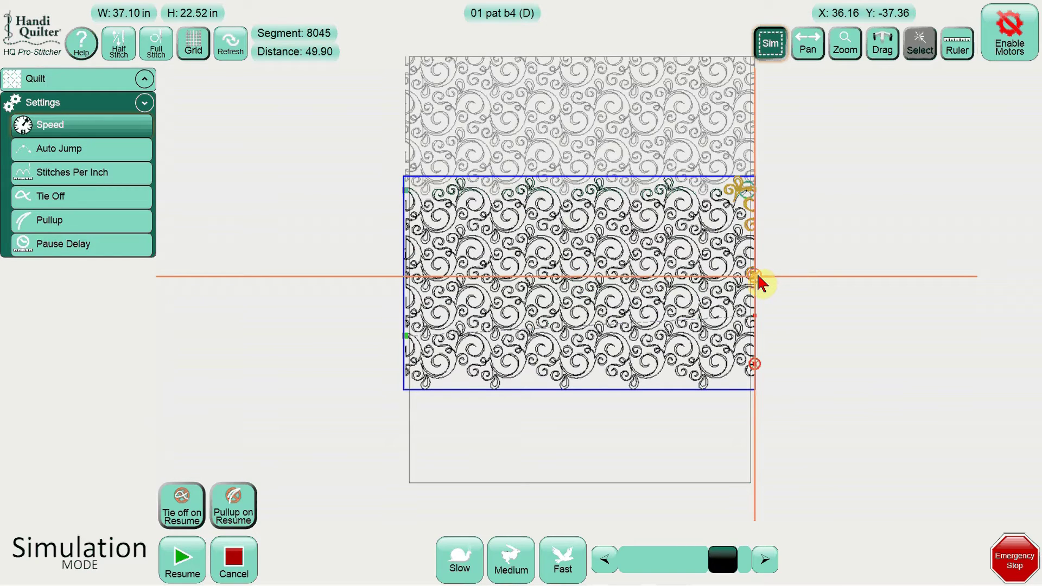
left_click(758, 276)
left_click(758, 277)
left_click(758, 275)
left_click(758, 276)
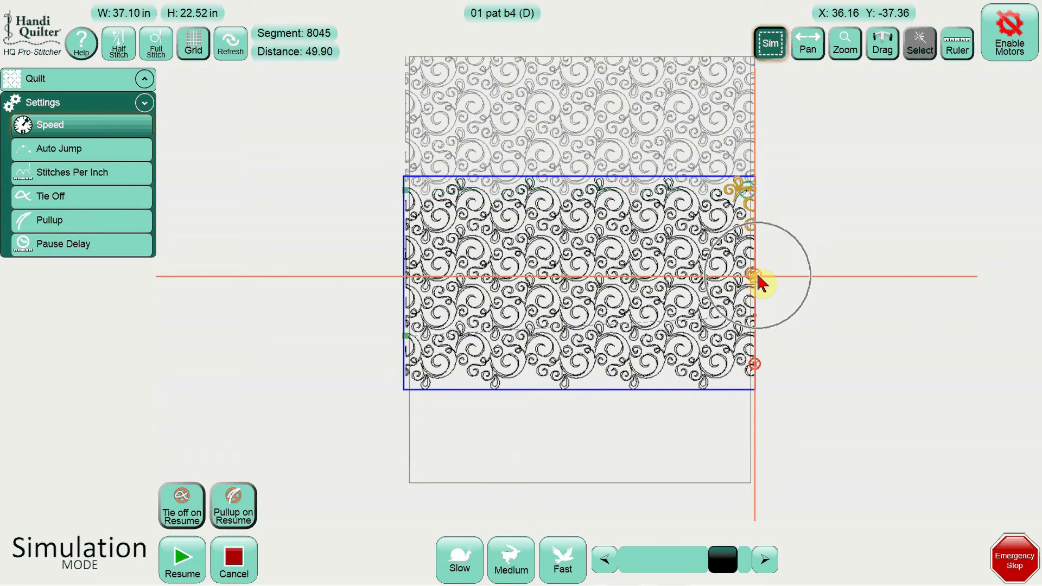
left_click(758, 277)
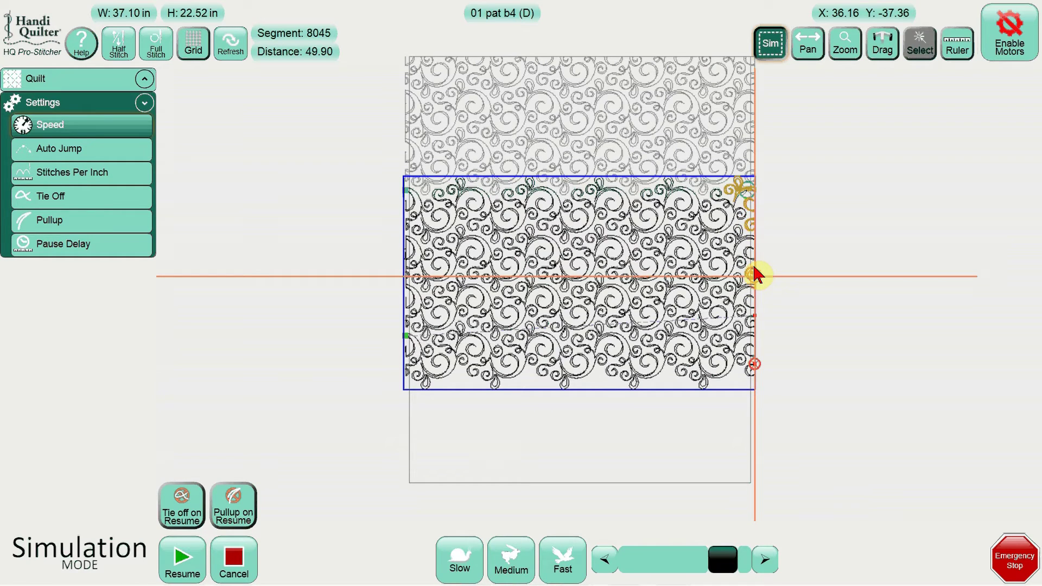
left_click(1006, 55)
- Switch to Pan and nudge the quilt view slightly upward, keeping the head at segment 8045
left_click(1004, 48)
left_click(804, 55)
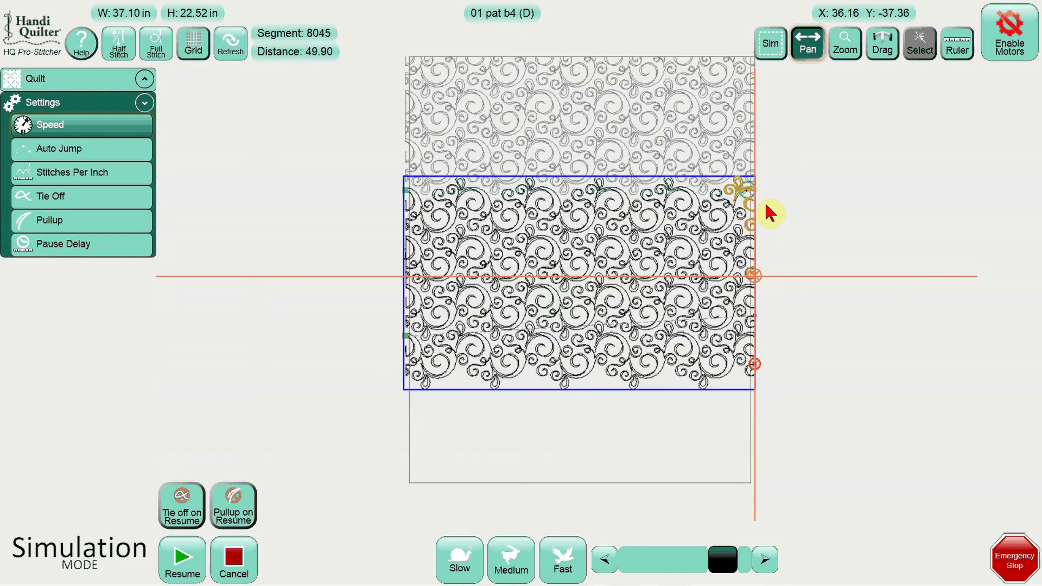
left_click_drag(770, 212, 767, 201)
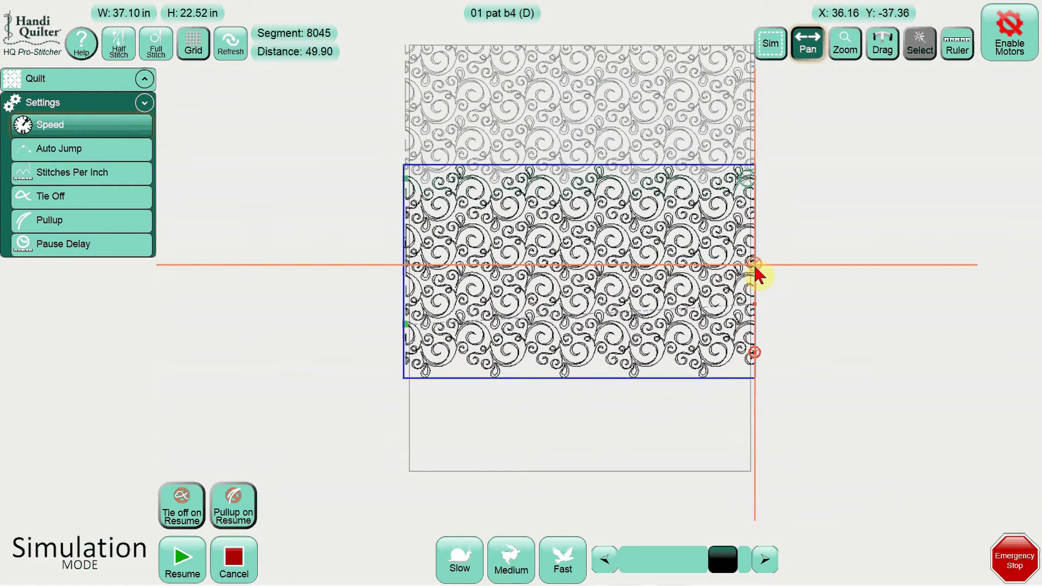
left_click(756, 267)
left_click(756, 268)
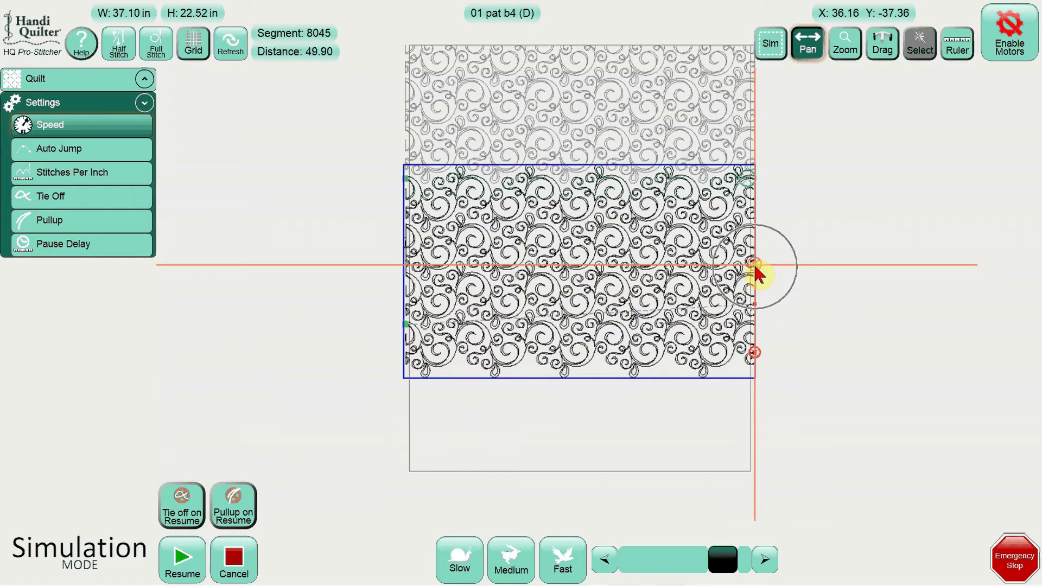
left_click(755, 268)
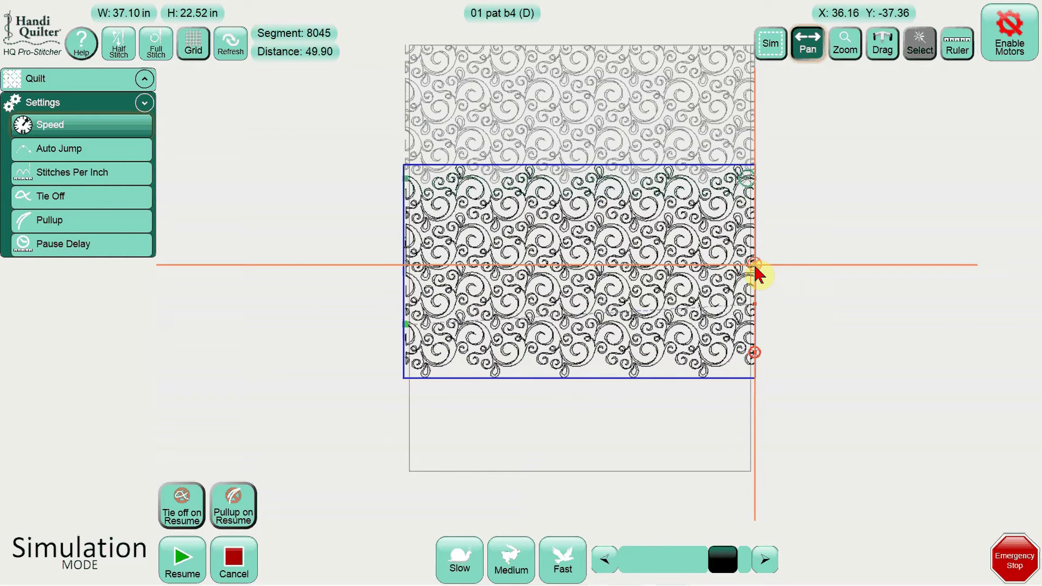
left_click(682, 225)
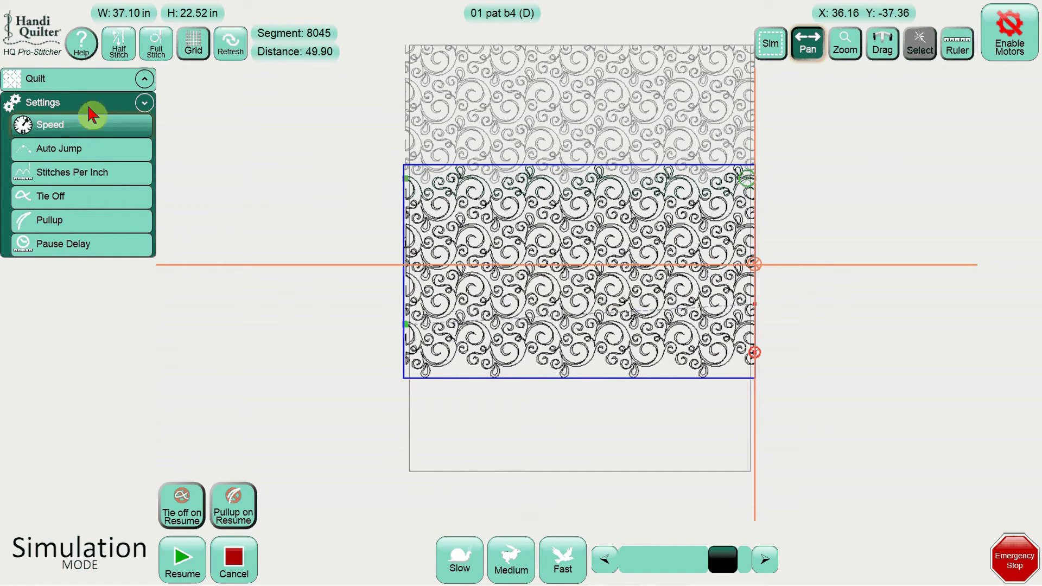
- Open Quilt > Reposition and send the needle to the Current Point
left_click(48, 80)
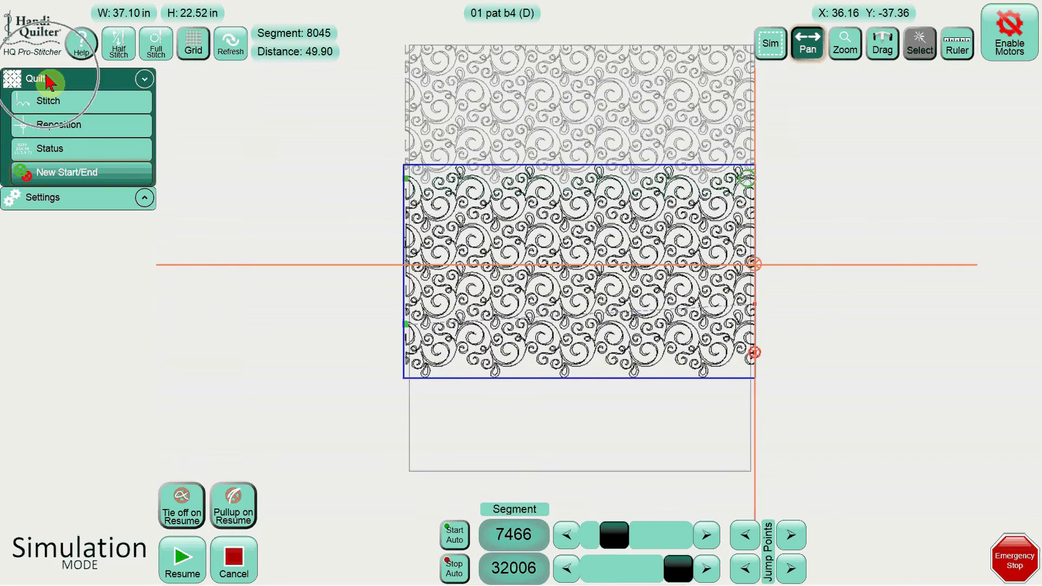
left_click(72, 130)
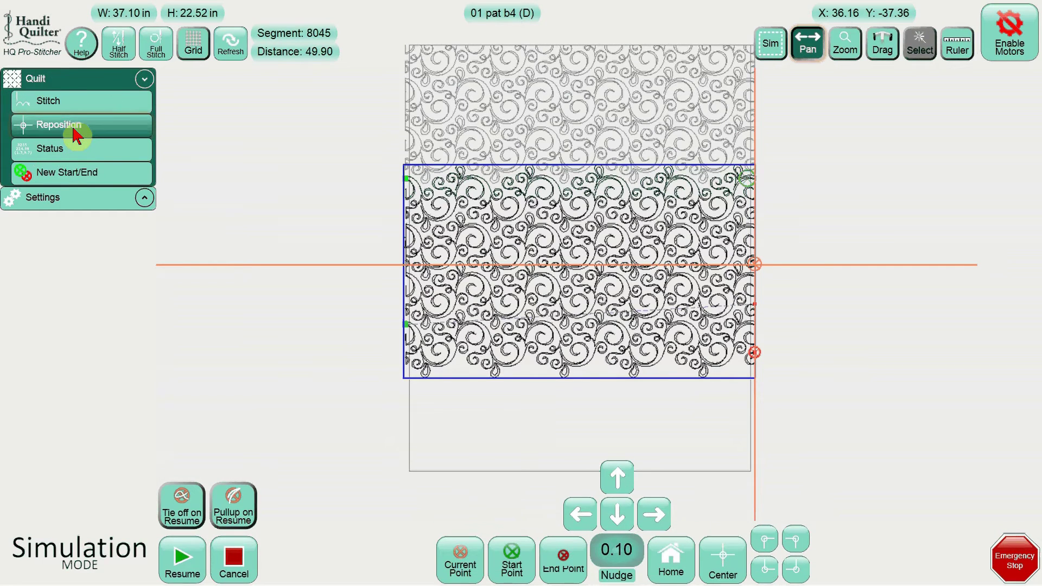
left_click(462, 573)
left_click(461, 573)
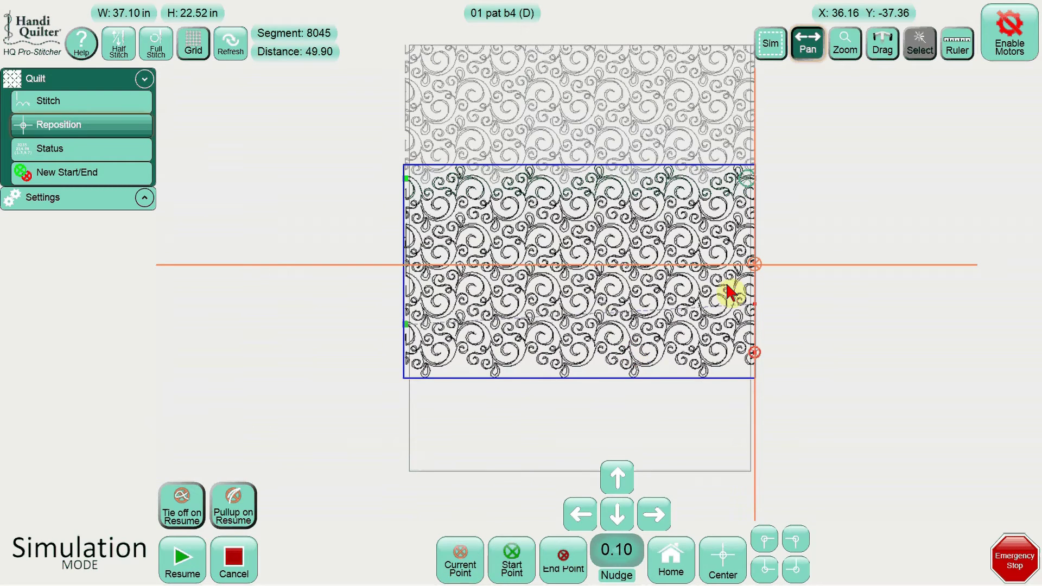
- Click near the paused head on the quilt and apply Current Point again
left_click(752, 270)
left_click(461, 575)
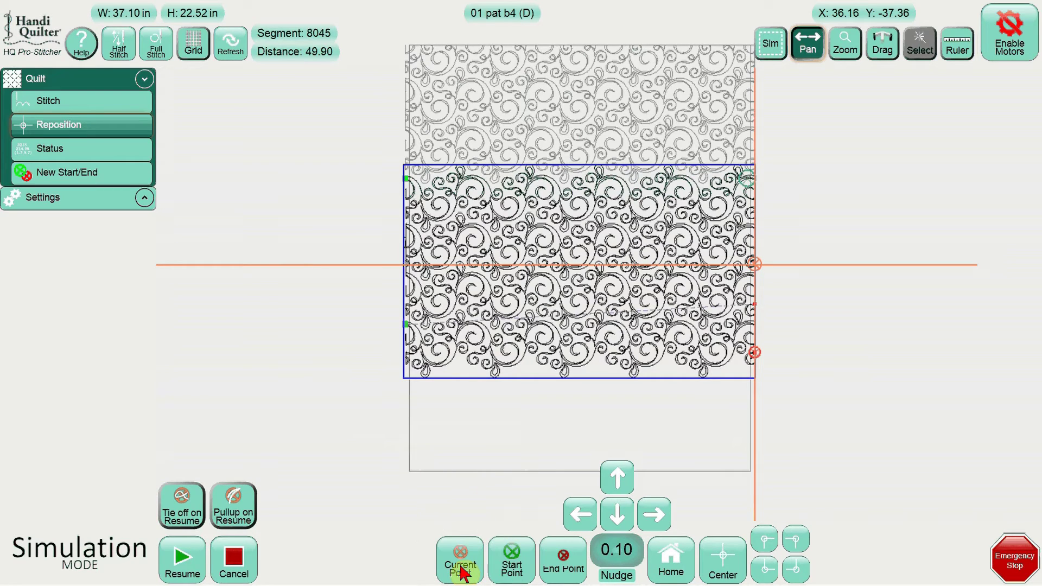
left_click(746, 301)
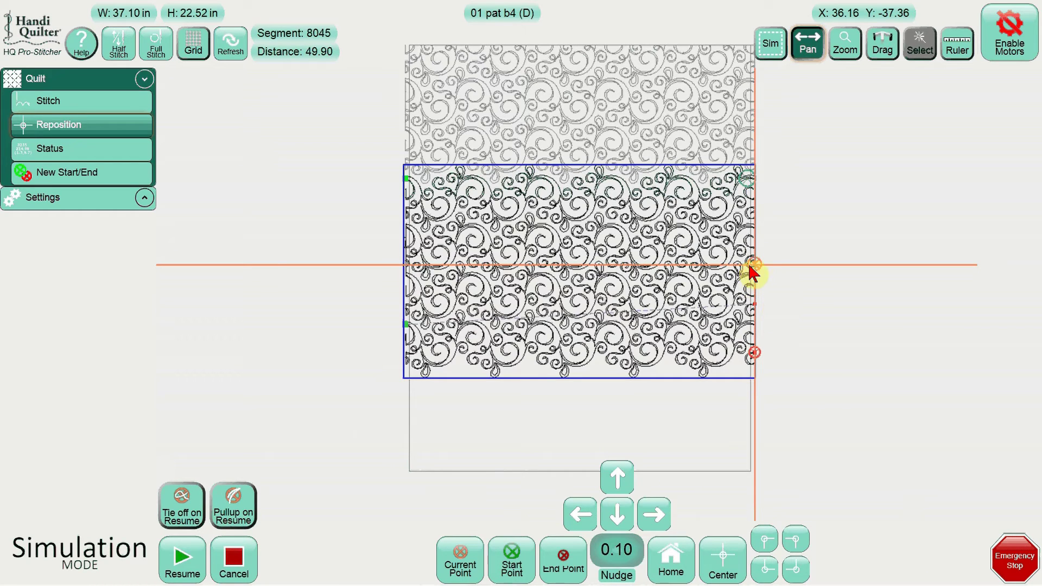
left_click(465, 571)
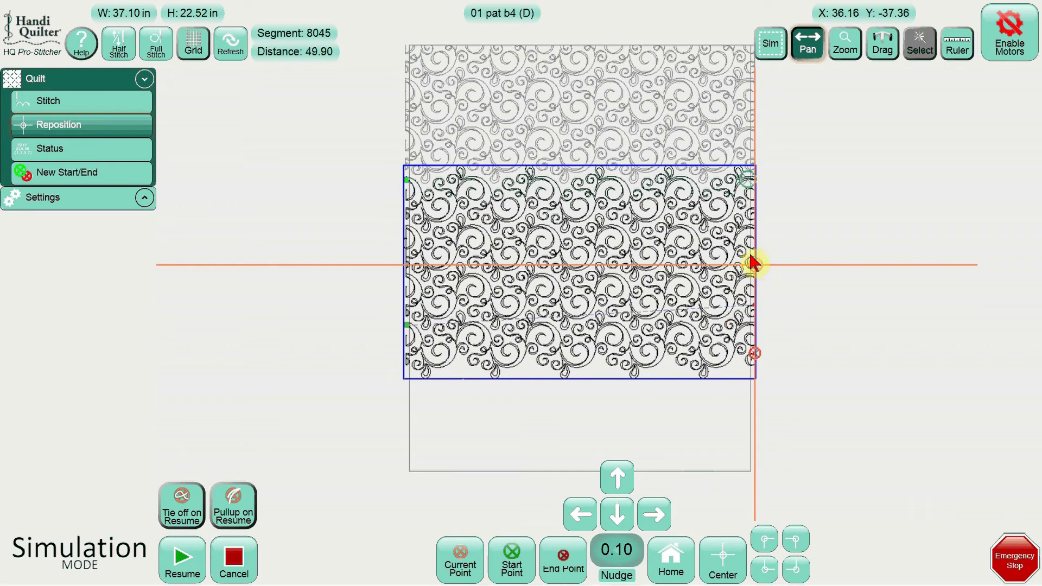
left_click(754, 266)
- In Sim mode, run the needle down the right edge and back up to X 36.39, Y -38.13
left_click(766, 43)
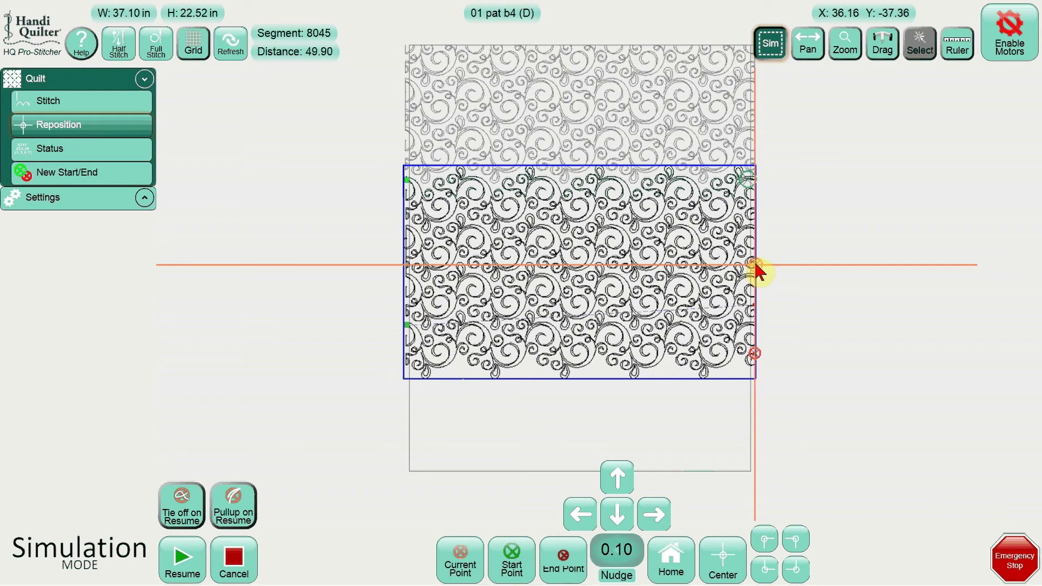
left_click_drag(757, 276, 754, 341)
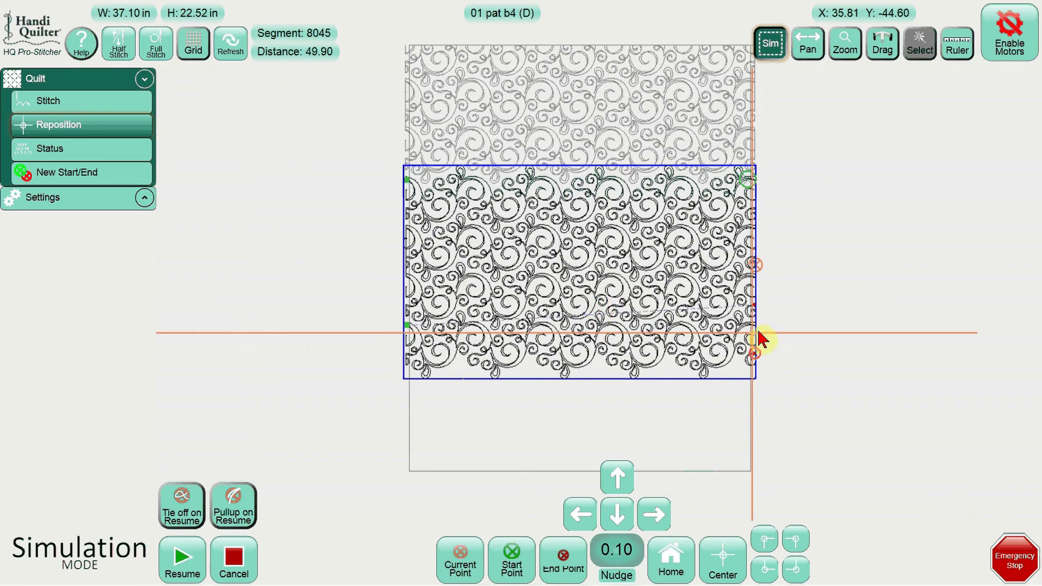
left_click_drag(754, 334, 758, 273)
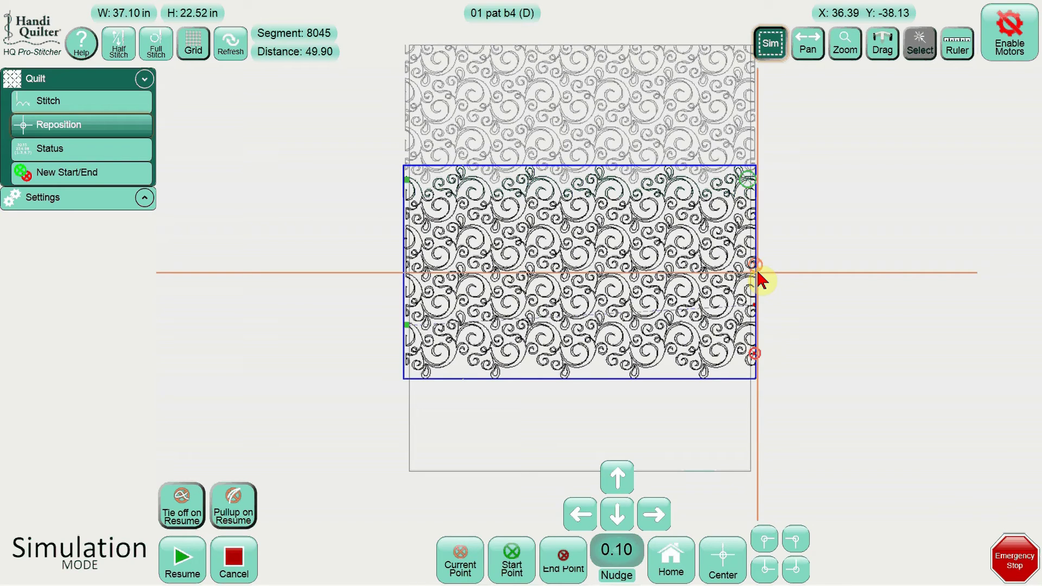
left_click(172, 556)
left_click(237, 518)
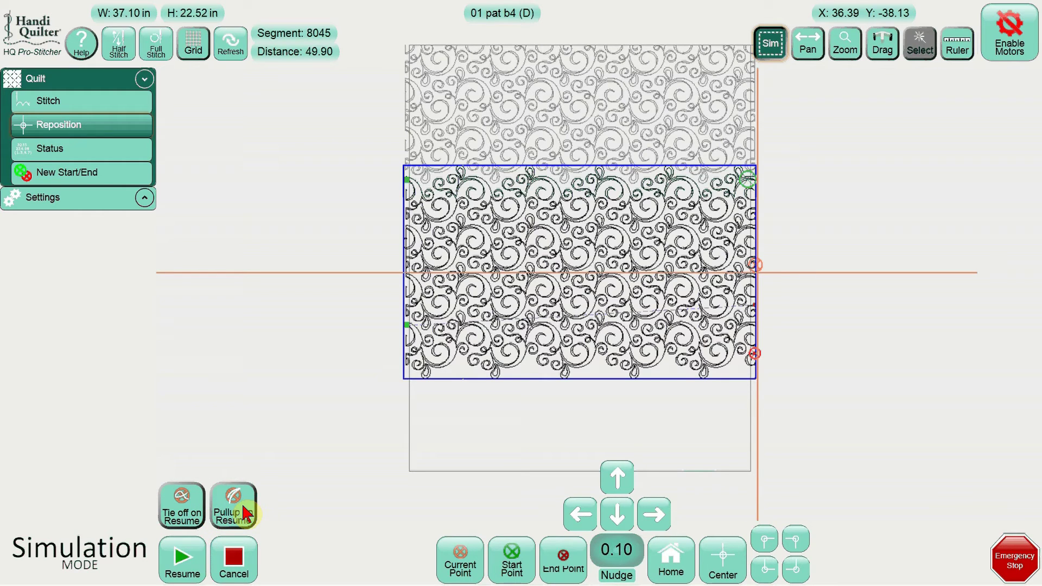
- Resume the simulation so the row stitches on to segment 9514 (distance 81.29)
left_click(184, 558)
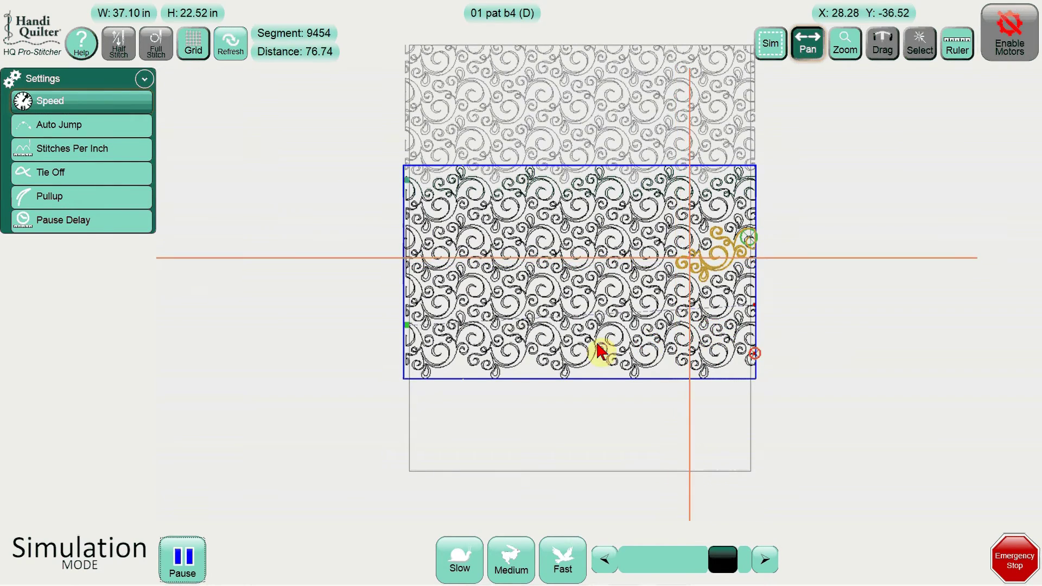
- Pause at segment 9539, reposition to Current Point, and resume stitching toward segment 9579
left_click(183, 562)
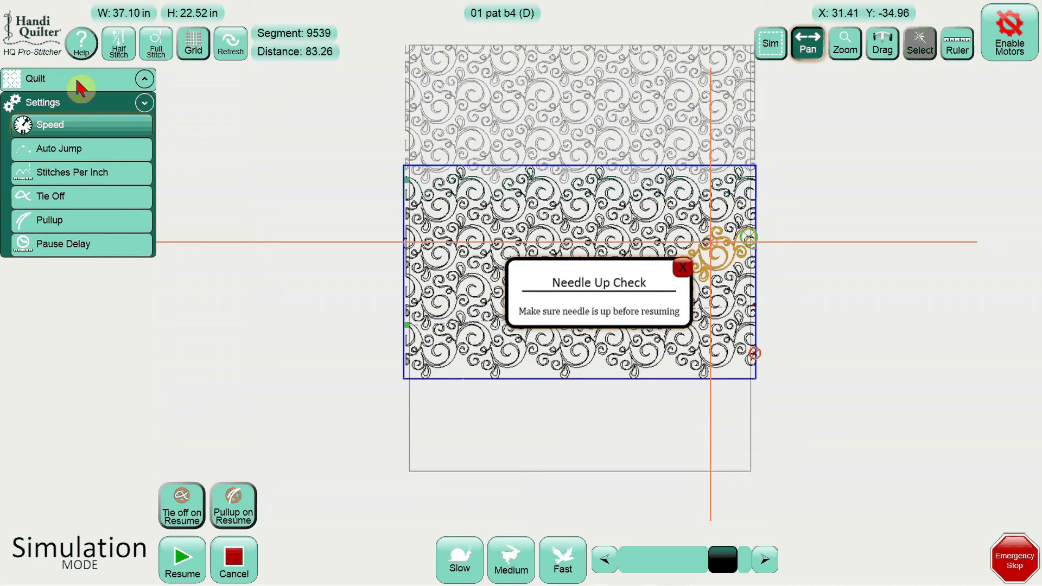
left_click(80, 86)
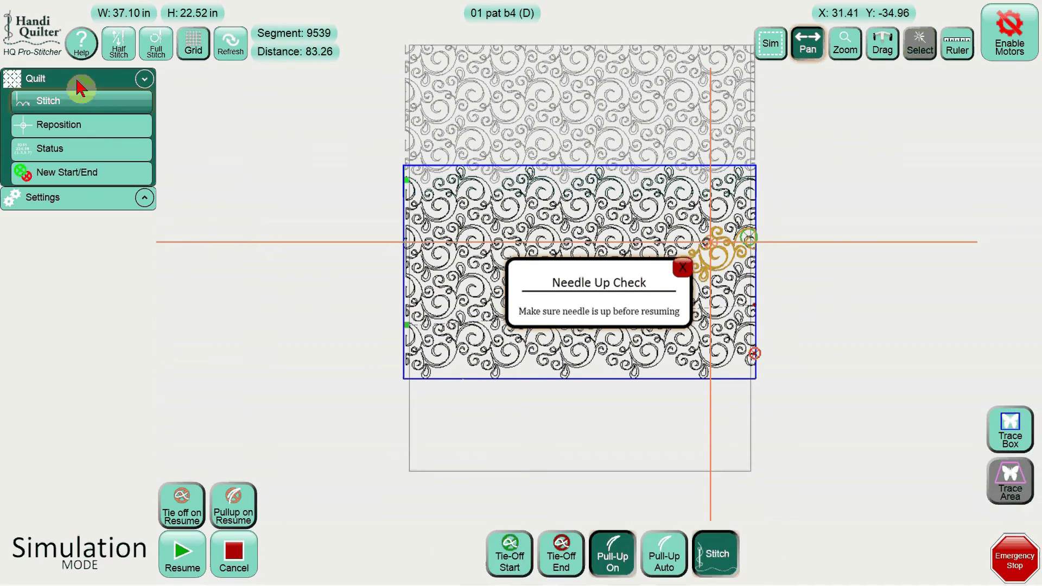
left_click(71, 129)
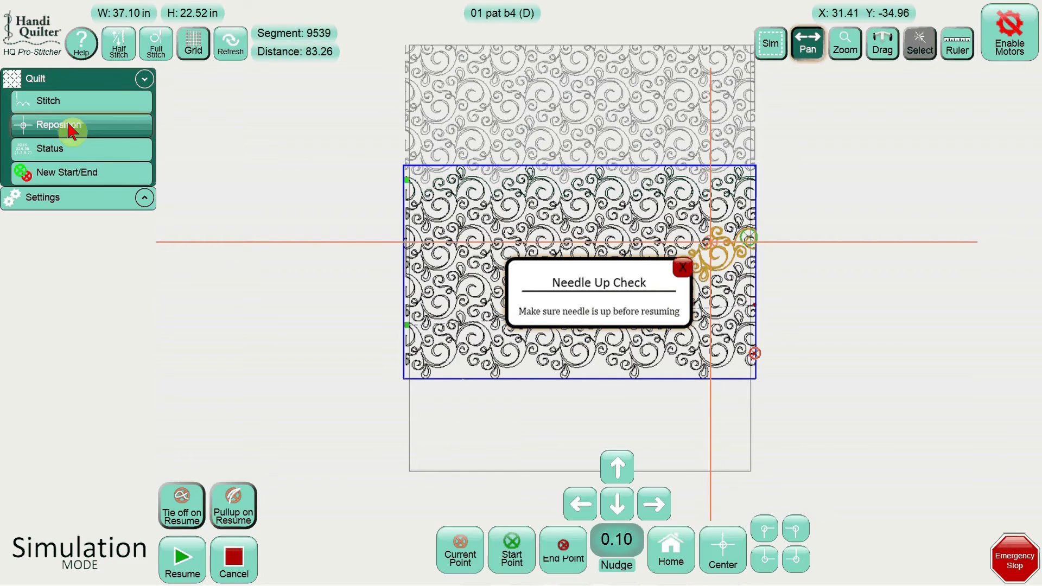
left_click(466, 570)
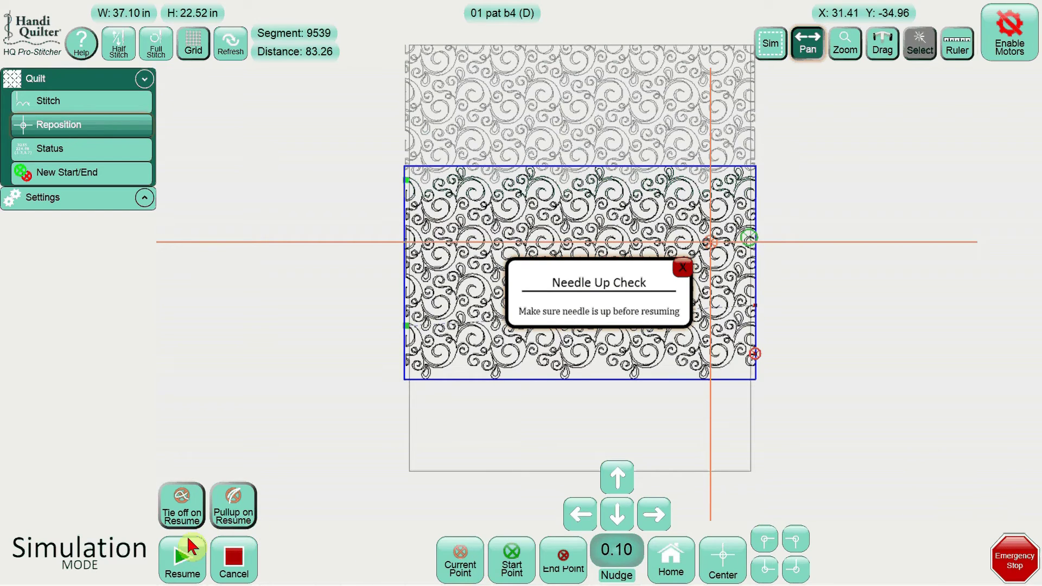
left_click(178, 556)
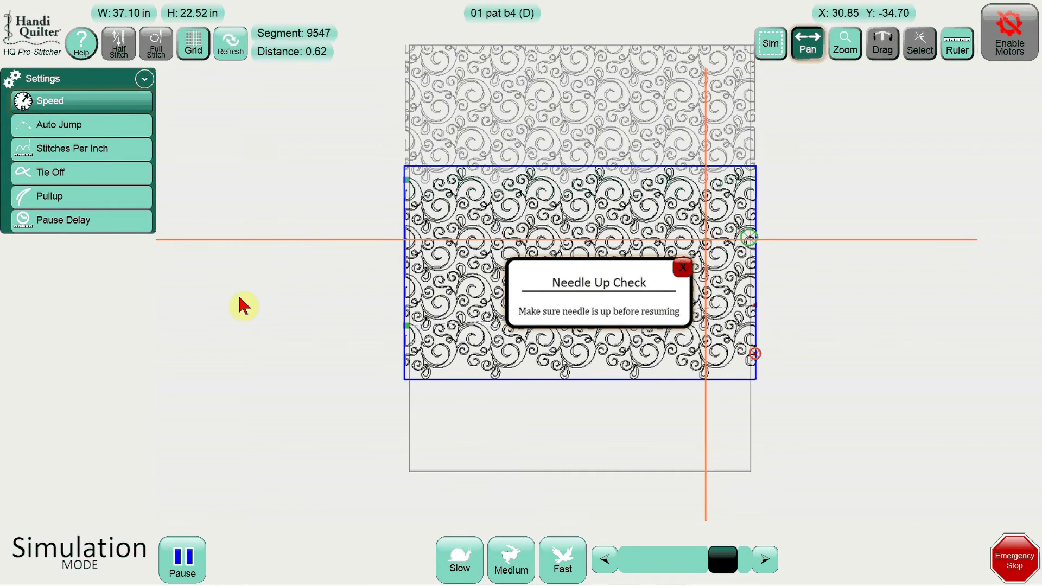
- Close the Needle Up Check reminder while stitching continues to segment 9678
left_click(683, 266)
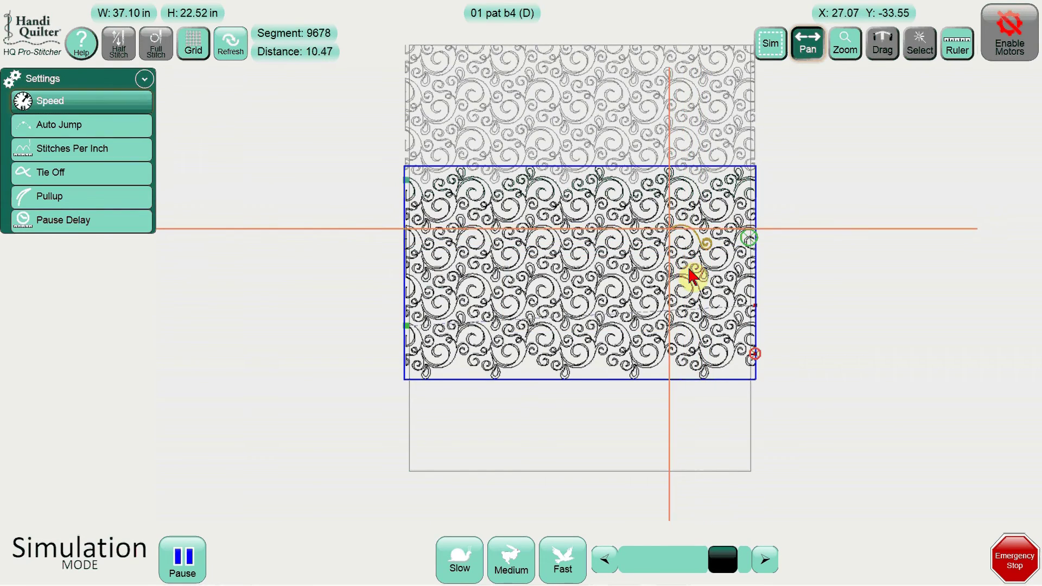